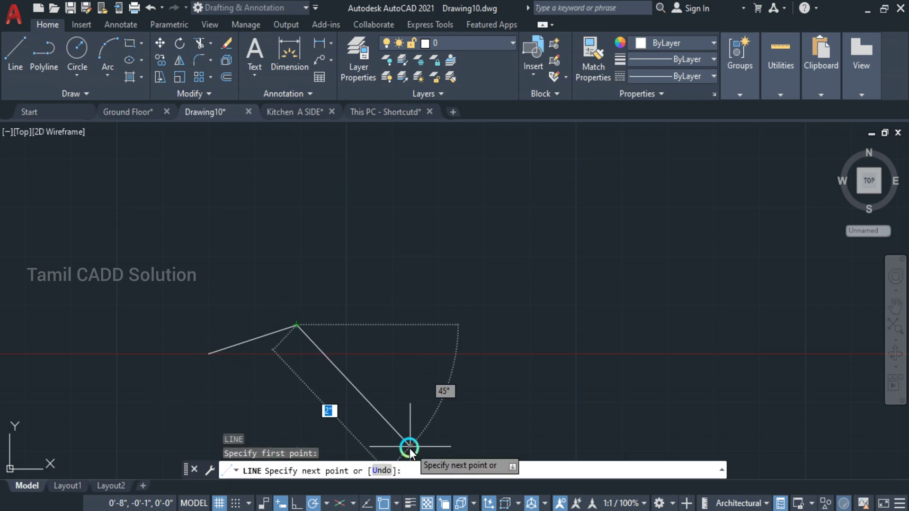
End the running line after its first slanted segment and turn on object snap tracking
{"action": "key", "text": "Escape"}
{"action": "key", "text": "Escape"}
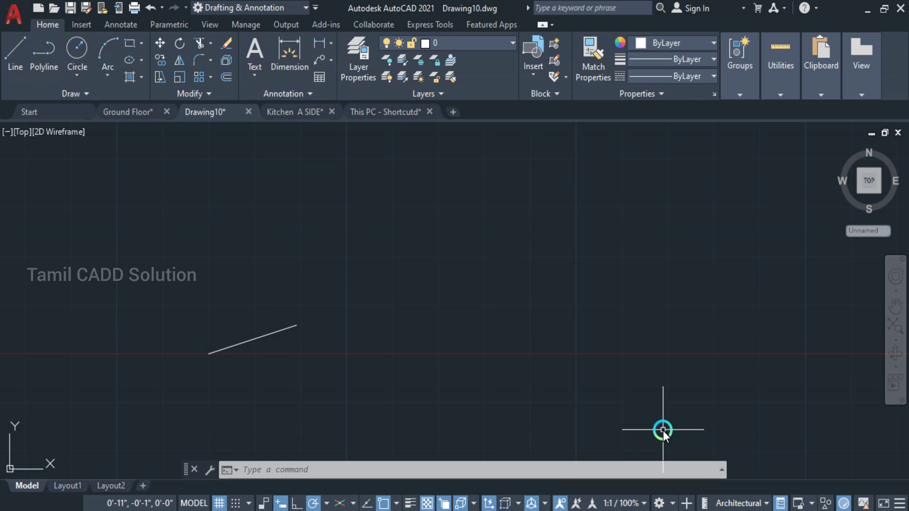
{"action": "mouse_move", "coordinate": [311, 300]}
{"action": "middle_mouse_down"}
{"action": "mouse_move", "coordinate": [324, 319]}
{"action": "mouse_move", "coordinate": [351, 320]}
{"action": "middle_mouse_up"}
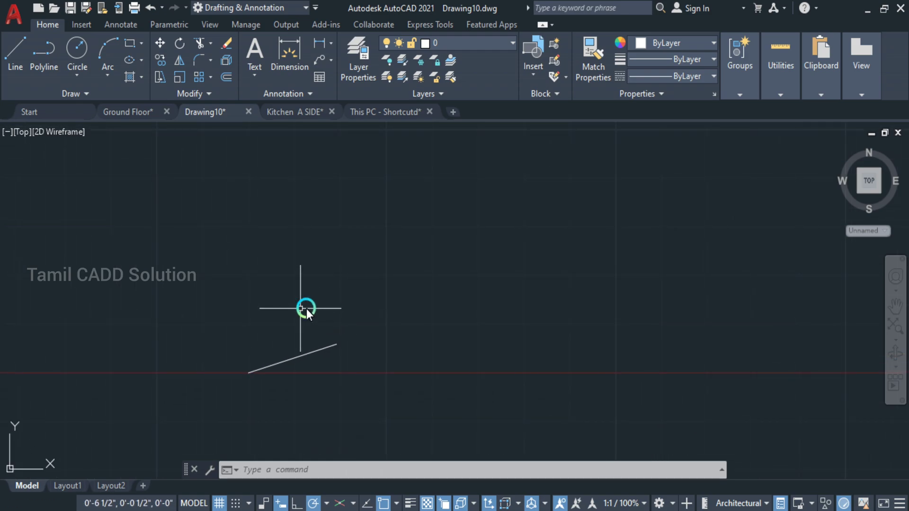
{"action": "key", "text": "F11"}
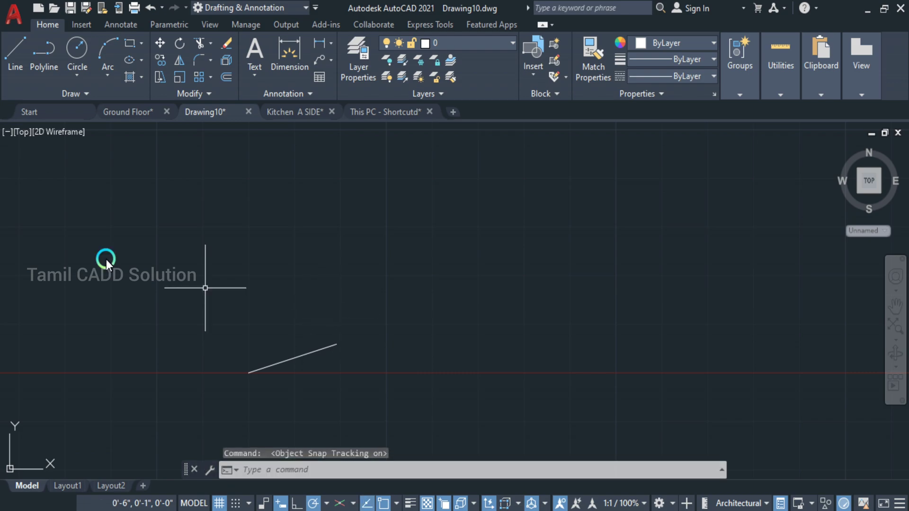
Draw a closed rectangle about 1 1/2" high from four lines beside the slanted line, aligning its last corner with the start point
{"action": "left_click", "coordinate": [11, 55]}
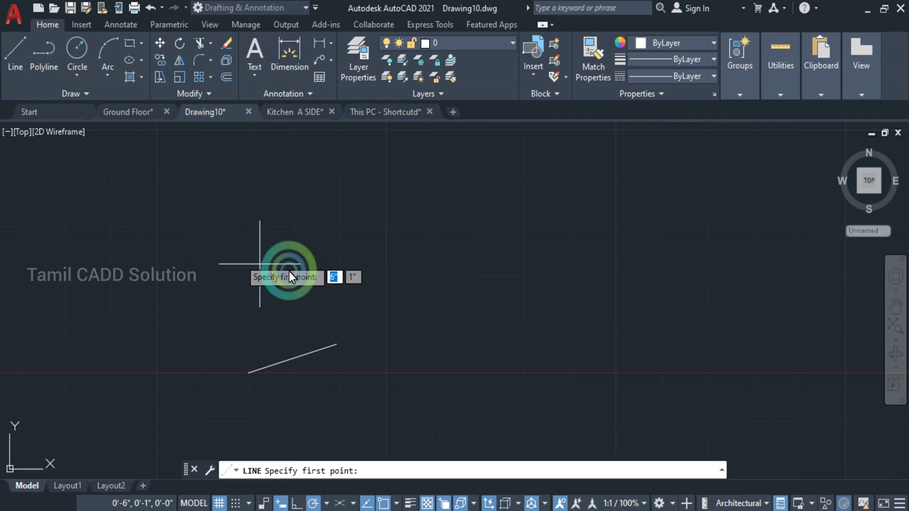
{"action": "left_click", "coordinate": [450, 351]}
{"action": "left_click", "coordinate": [451, 226]}
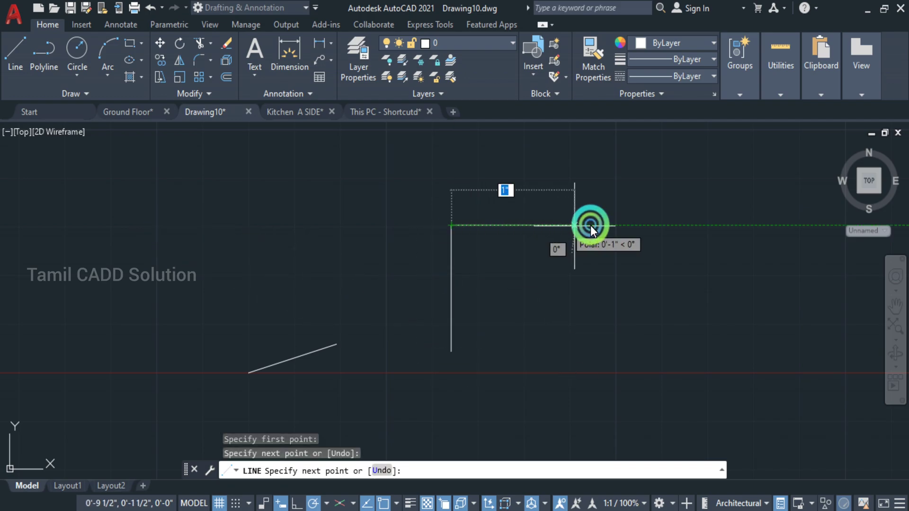
{"action": "left_click", "coordinate": [641, 226]}
{"action": "mouse_move", "coordinate": [449, 351]}
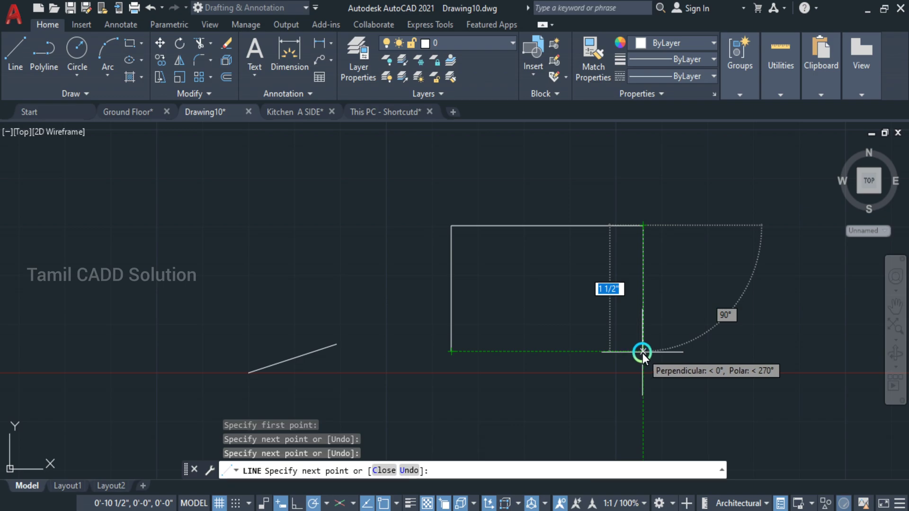
{"action": "left_click", "coordinate": [643, 354]}
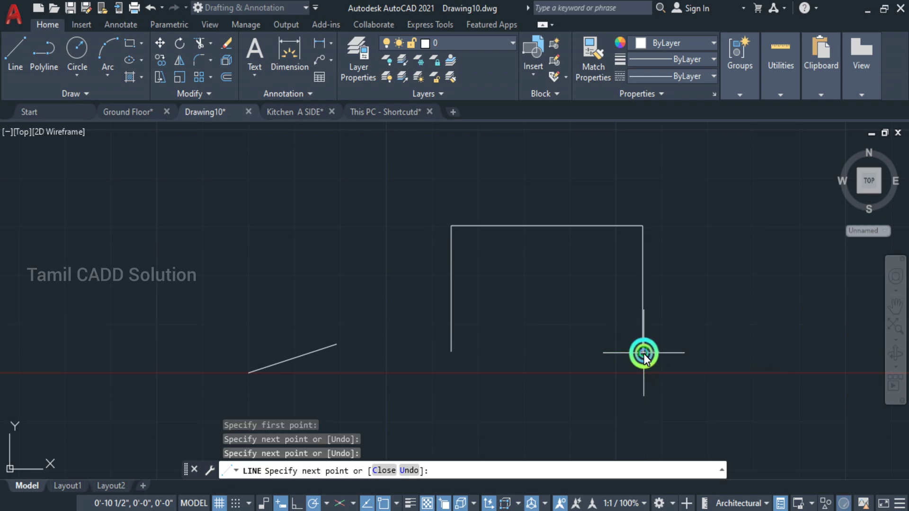
{"action": "left_click", "coordinate": [454, 354]}
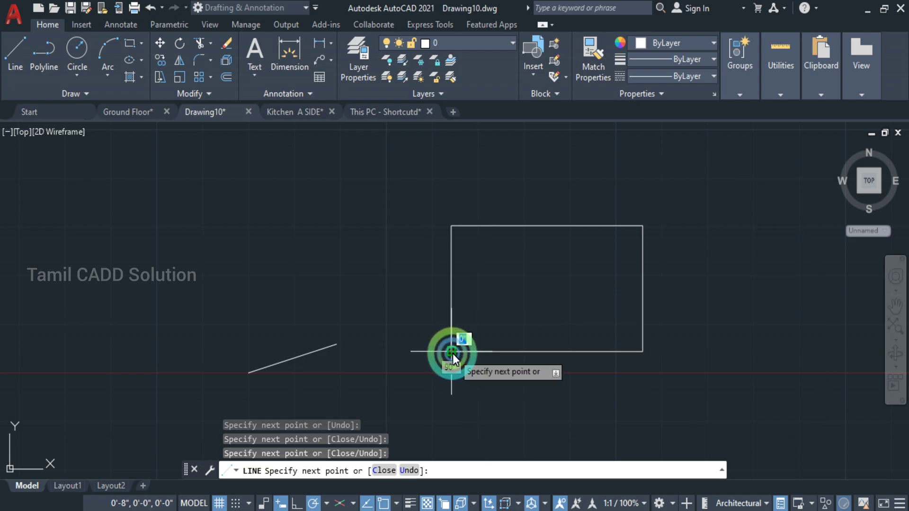
{"action": "key", "text": "Escape"}
{"action": "middle_click_drag", "start_coordinate": [2, 337], "coordinate": [363, 397]}
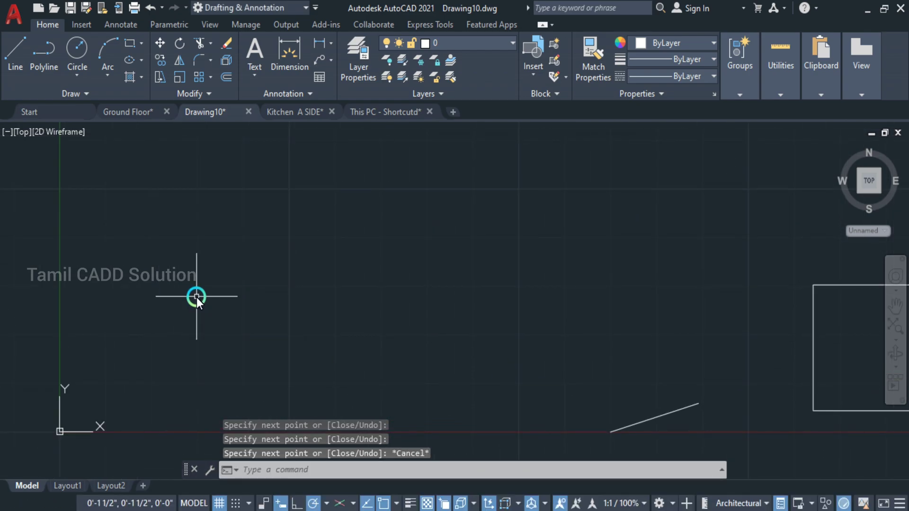
{"action": "type", "text": "c"}
{"action": "key", "text": "Return"}
{"action": "key", "text": "Escape"}
Draw a rectangle about 1" high from lines above the origin, finishing the last side with the Close option
{"action": "type", "text": "l"}
{"action": "key", "text": "Return"}
{"action": "left_click", "coordinate": [220, 259]}
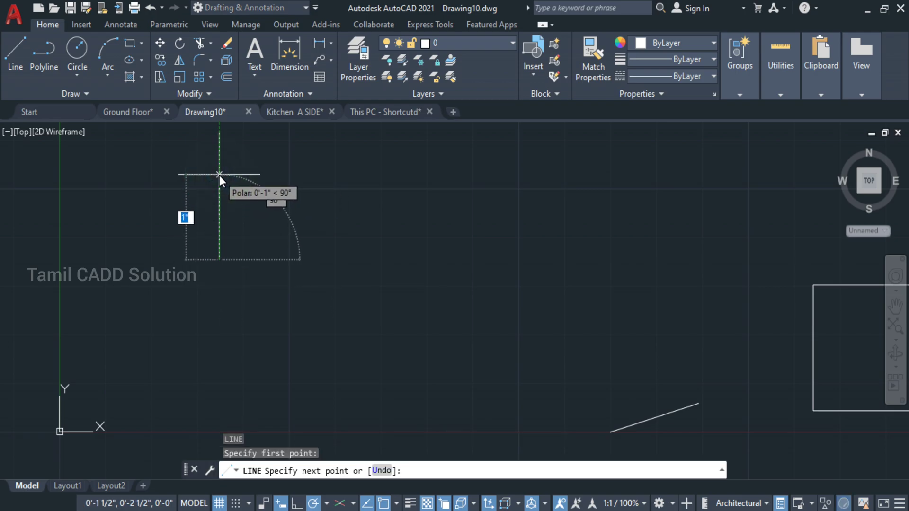
{"action": "left_click", "coordinate": [219, 176]}
{"action": "left_click", "coordinate": [376, 178]}
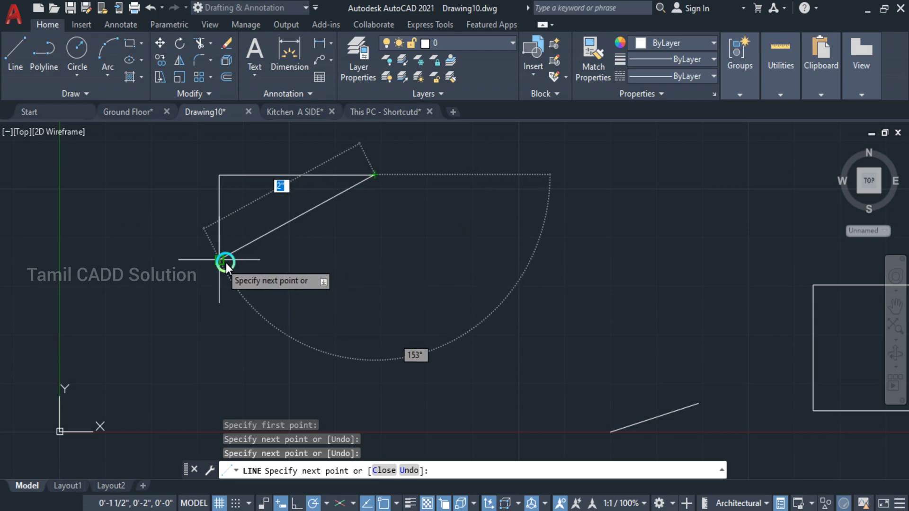
{"action": "left_click", "coordinate": [380, 257]}
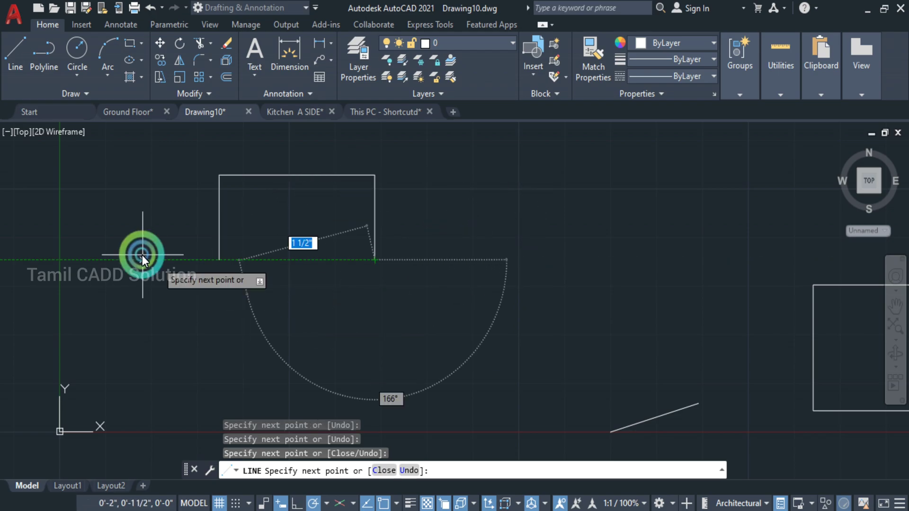
{"action": "type", "text": "C"}
{"action": "key", "text": "Return"}
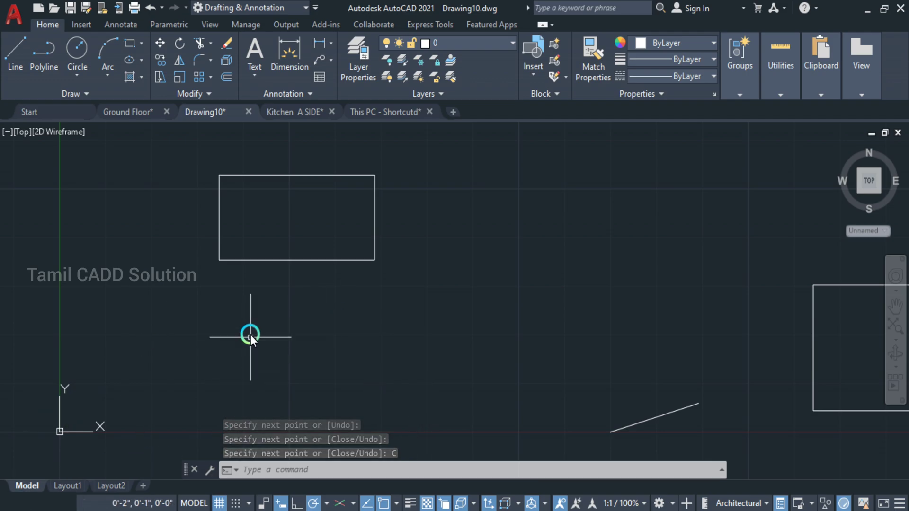
Select the two vertical sides of the new rectangle to inspect them as individual lines, and clear the selection
{"action": "left_click", "coordinate": [219, 225]}
{"action": "left_click", "coordinate": [351, 229]}
{"action": "left_click", "coordinate": [351, 235]}
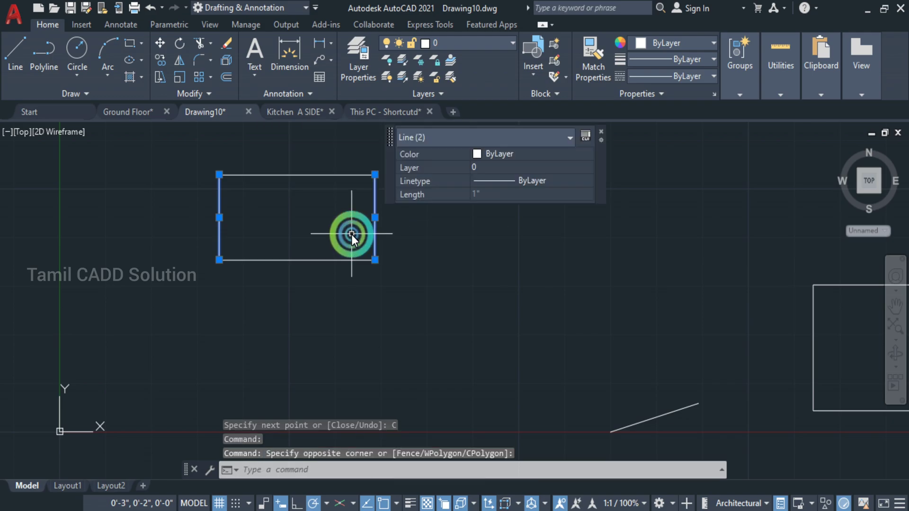
{"action": "key", "text": "Escape"}
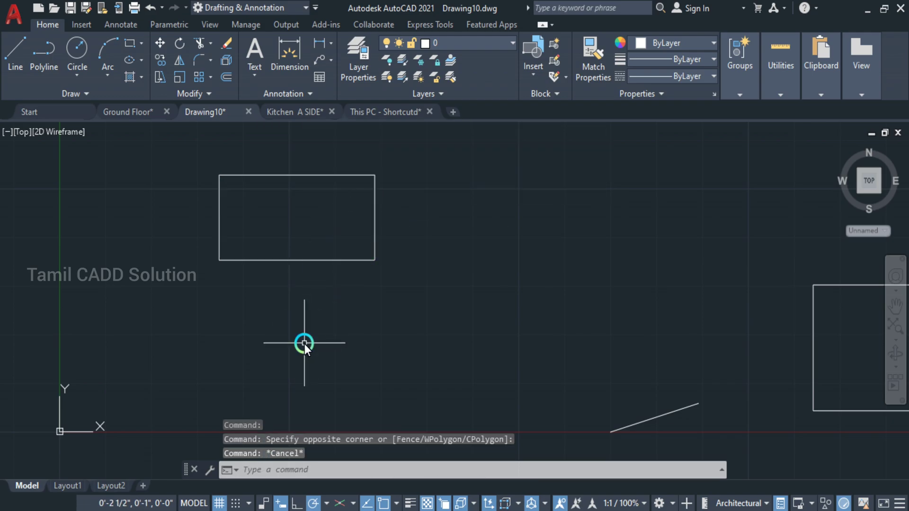
Draw a third closed rectangle from four lines, between the smaller rectangle and the slanted line, ending at its start point
{"action": "middle_click_drag", "start_coordinate": [233, 383], "coordinate": [163, 382]}
{"action": "type", "text": "L"}
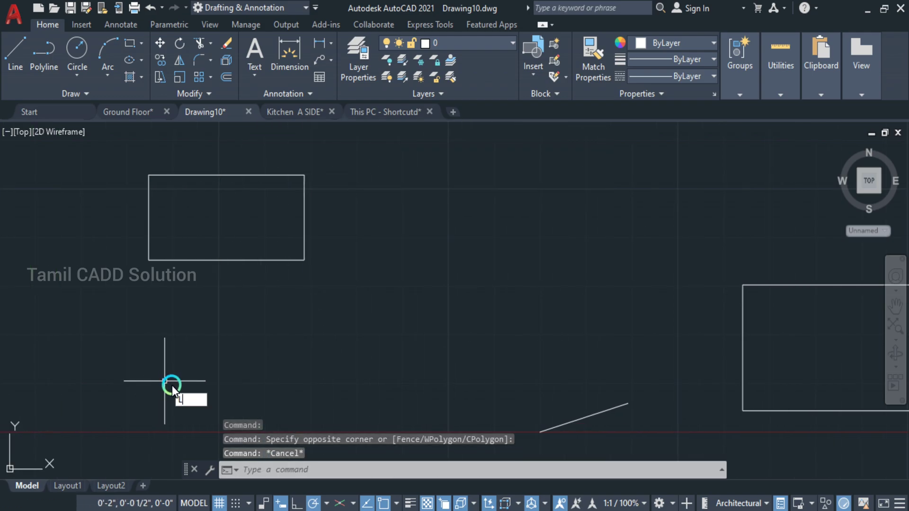
{"action": "key", "text": "Return"}
{"action": "left_click", "coordinate": [354, 330]}
{"action": "left_click", "coordinate": [354, 213]}
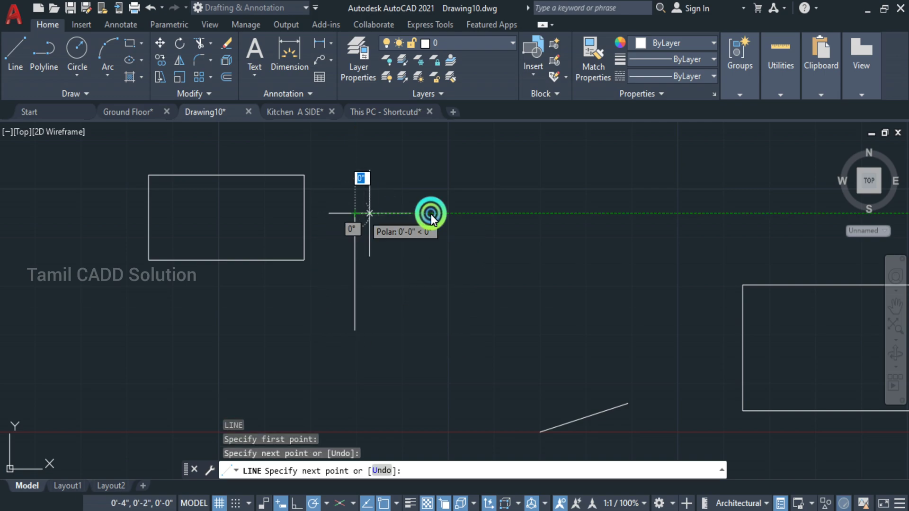
{"action": "left_click", "coordinate": [562, 212]}
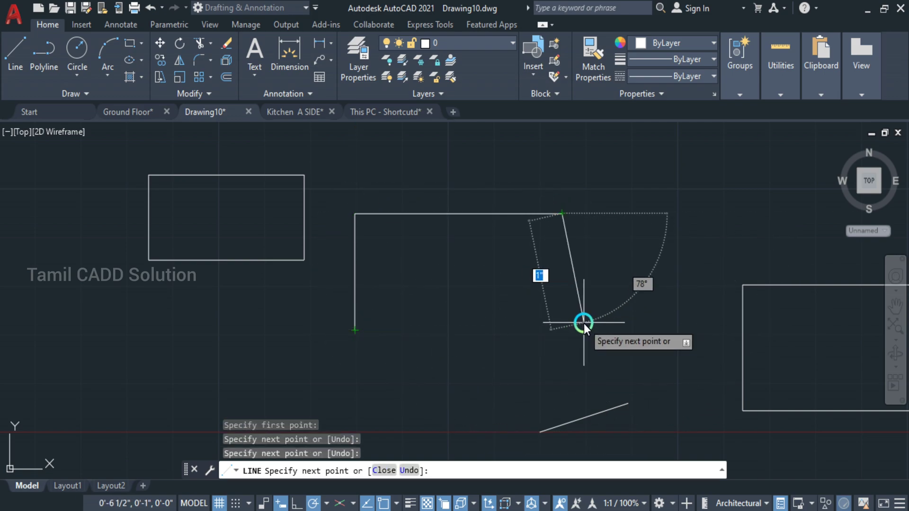
{"action": "left_click", "coordinate": [558, 324]}
{"action": "left_click", "coordinate": [354, 330]}
{"action": "key", "text": "Escape"}
{"action": "key", "text": "Escape"}
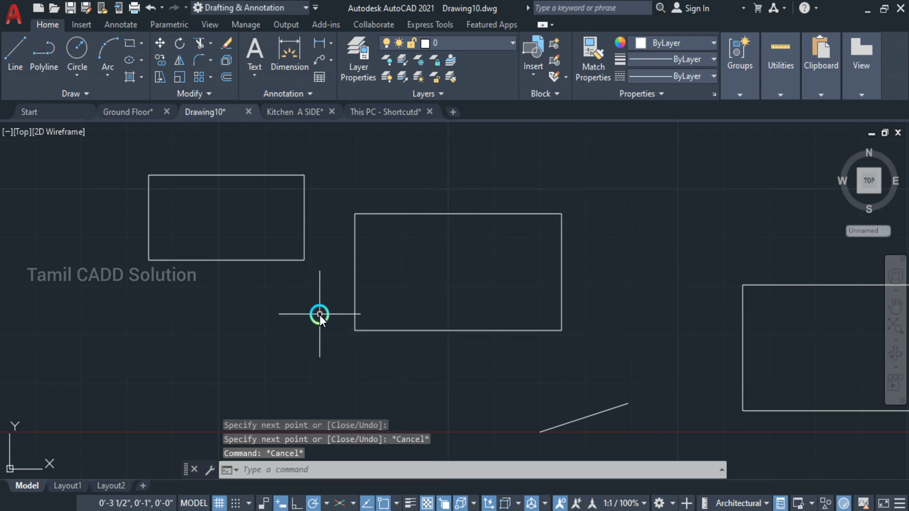
Toggle object snap tracking off and back on
{"action": "key", "text": "F11"}
{"action": "key", "text": "F11"}
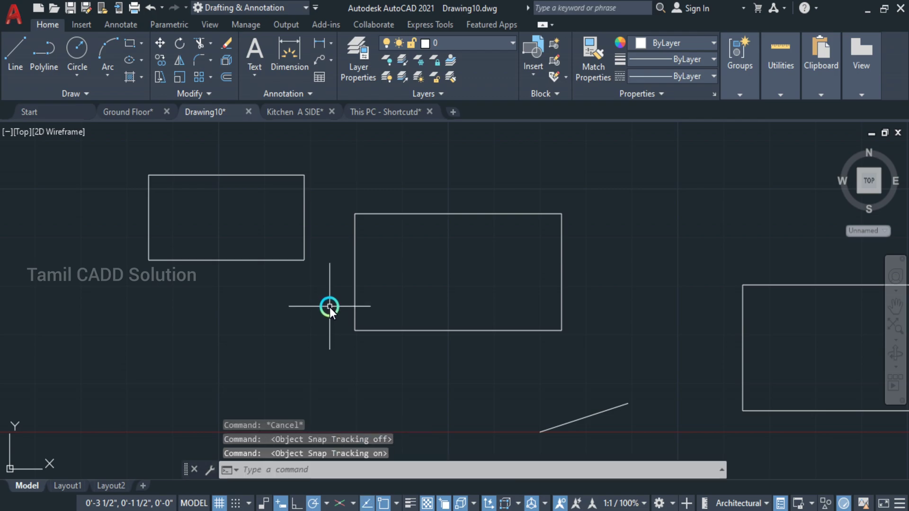
Draw a single horizontal line of arbitrary length above the rightmost rectangle
{"action": "scroll", "coordinate": [240, 267], "scroll_direction": "down", "scroll_amount": 2}
{"action": "middle_click_drag", "start_coordinate": [384, 297], "coordinate": [205, 263]}
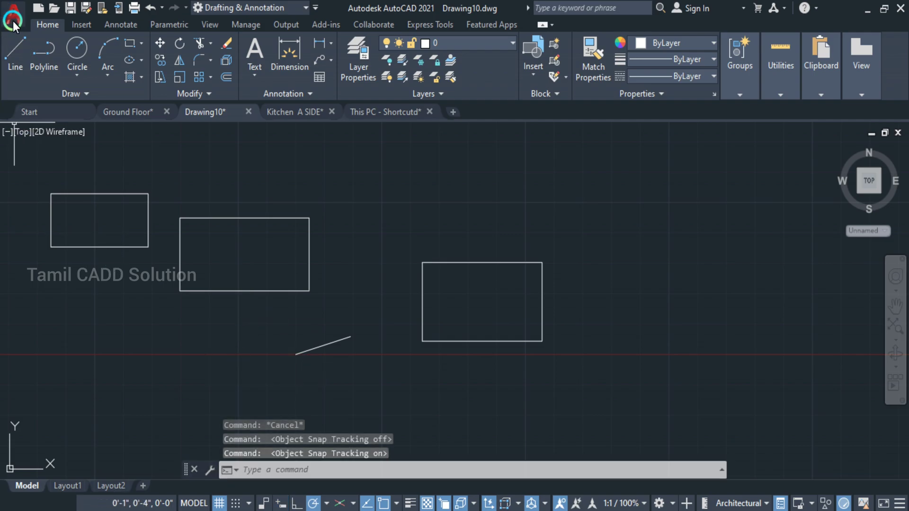
{"action": "left_click", "coordinate": [16, 50]}
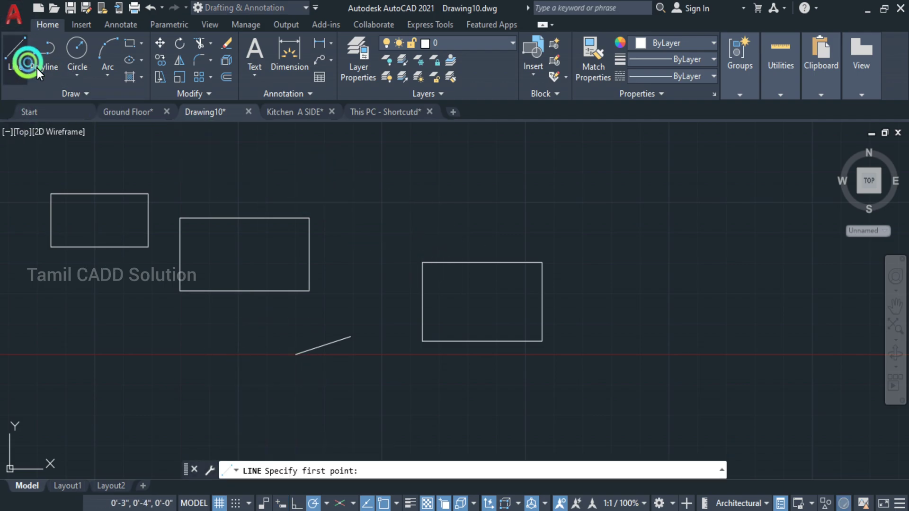
{"action": "left_click", "coordinate": [335, 194]}
{"action": "left_click", "coordinate": [490, 195]}
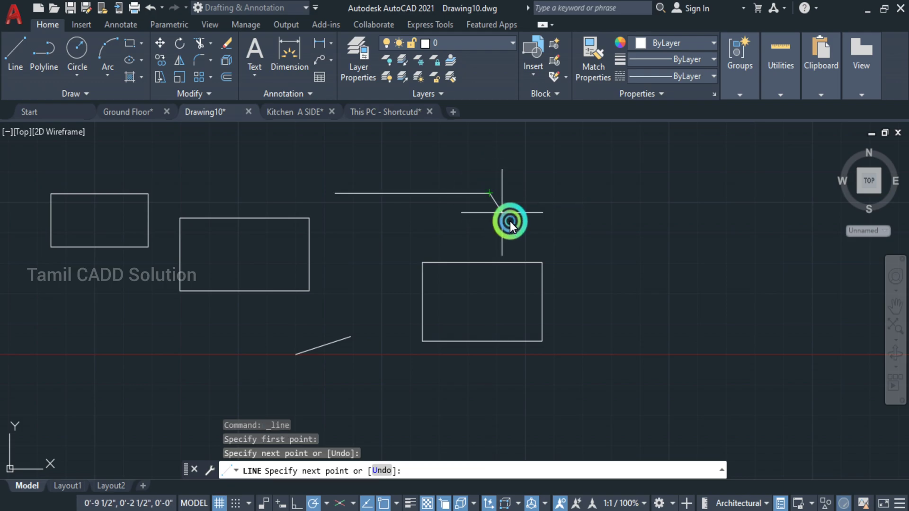
{"action": "scroll", "coordinate": [488, 191], "scroll_direction": "down", "scroll_amount": 2}
{"action": "middle_click_drag", "start_coordinate": [488, 191], "coordinate": [482, 294]}
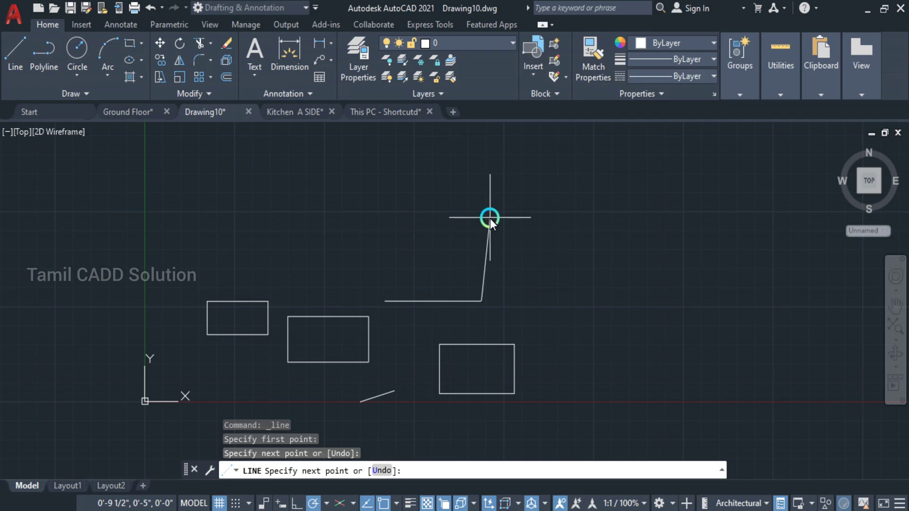
{"action": "key", "text": "Escape"}
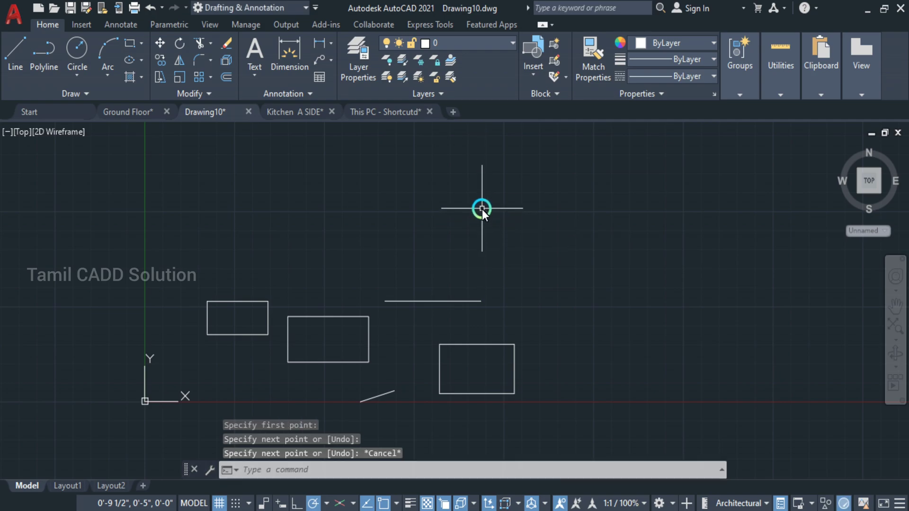
Draw a horizontal line exactly 2' long above the existing shapes
{"action": "left_click", "coordinate": [23, 71]}
{"action": "left_click", "coordinate": [377, 223]}
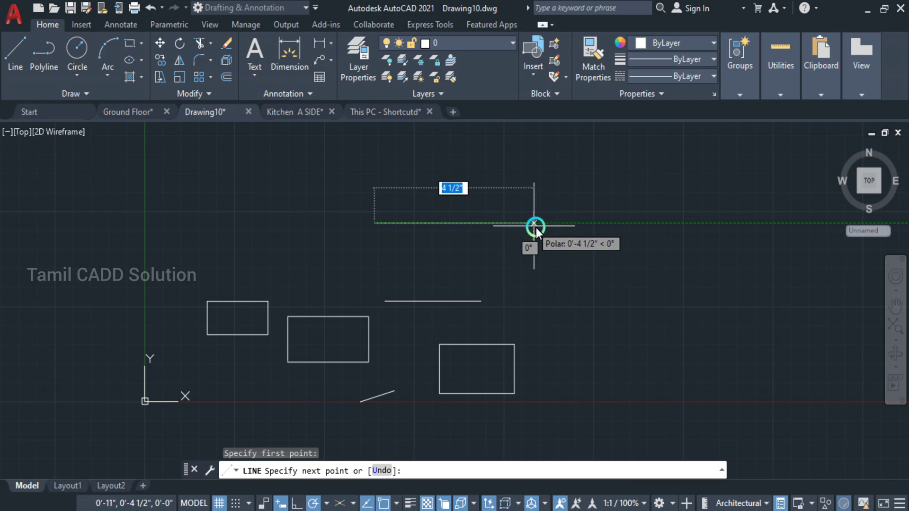
{"action": "type", "text": "2'"}
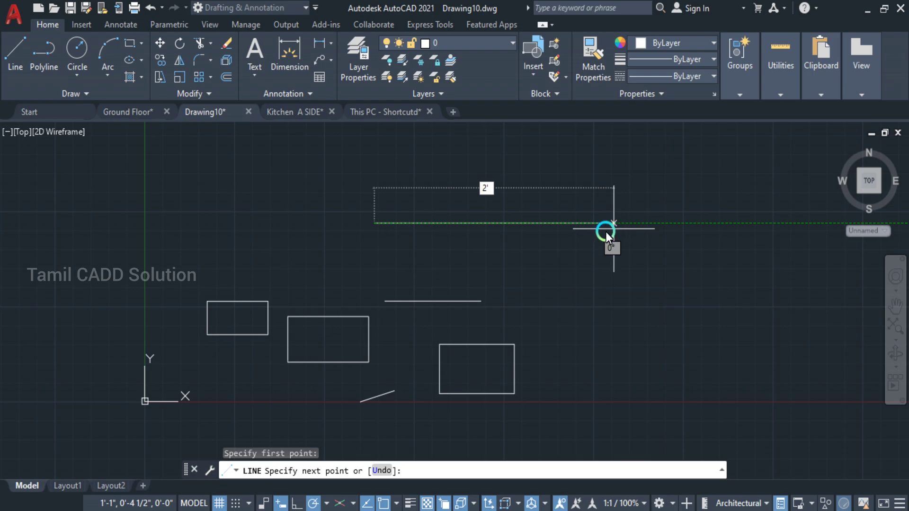
{"action": "key", "text": "Return"}
{"action": "key", "text": "Escape"}
{"action": "scroll", "coordinate": [607, 242], "scroll_direction": "down", "scroll_amount": 4}
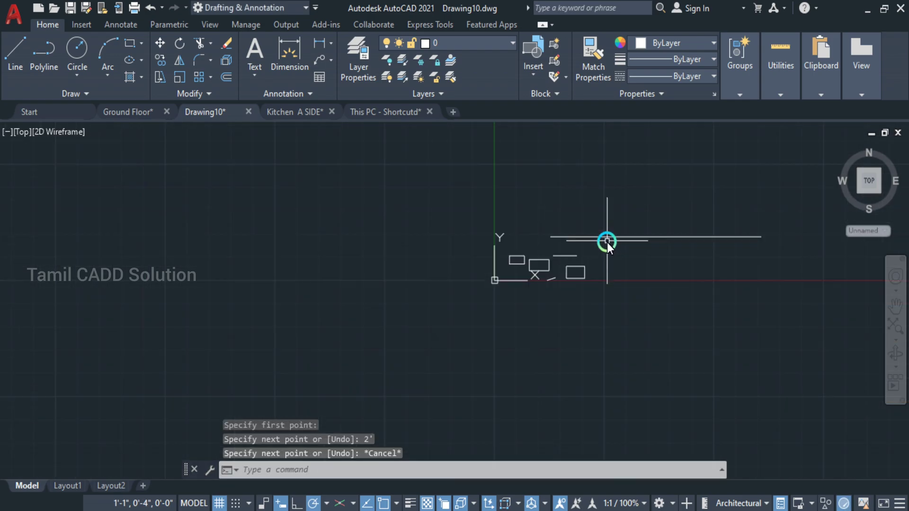
{"action": "middle_click_drag", "start_coordinate": [658, 249], "coordinate": [434, 275]}
{"action": "middle_click_drag", "start_coordinate": [490, 254], "coordinate": [449, 269]}
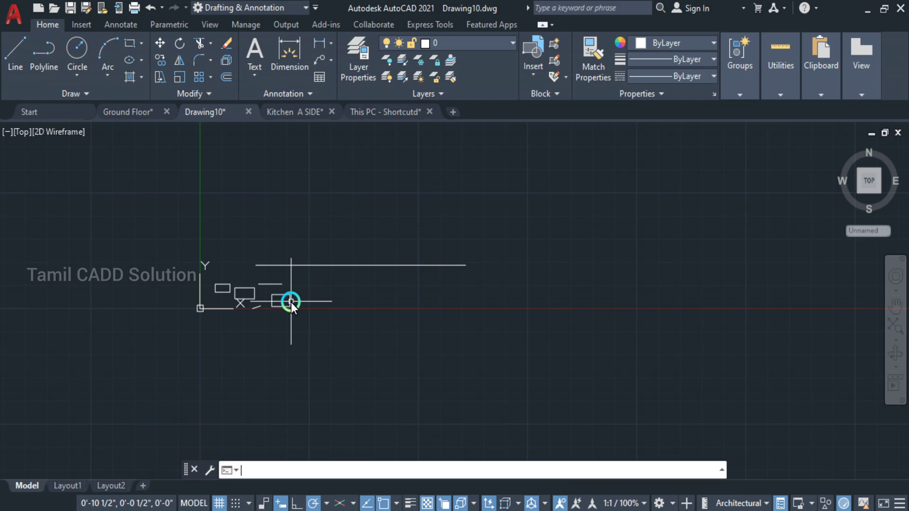
Open Drafting Settings with the OS command and review each settings page from Snap and Grid through Selection Cycling
{"action": "type", "text": "O"}
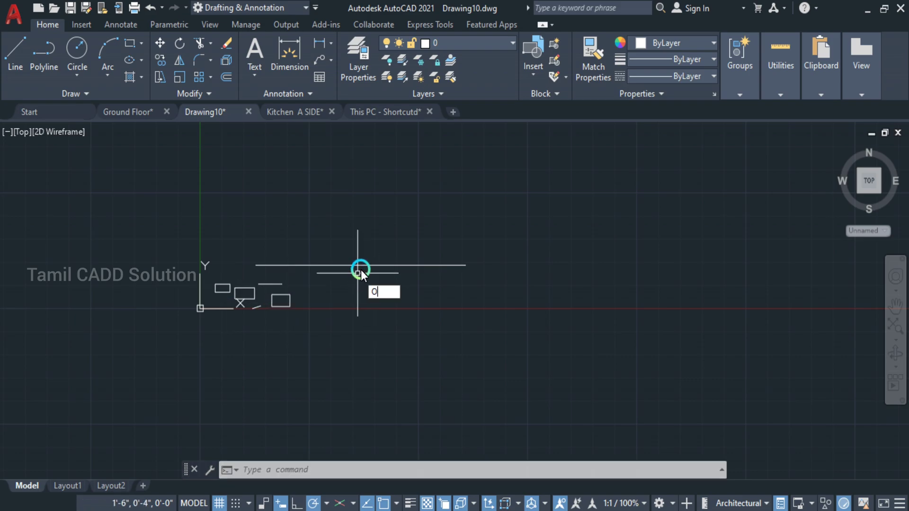
{"action": "type", "text": "S"}
{"action": "key", "text": "Return"}
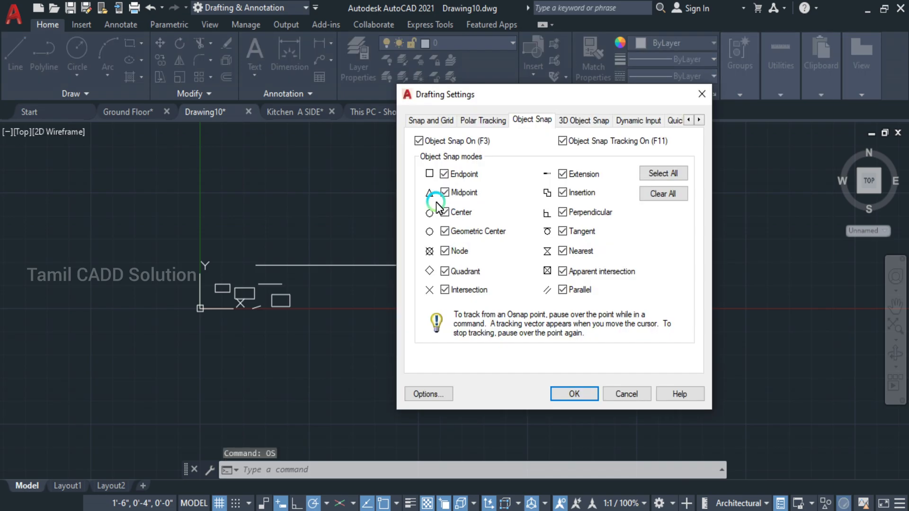
{"action": "left_click", "coordinate": [419, 119]}
{"action": "left_click", "coordinate": [473, 117]}
{"action": "left_click", "coordinate": [541, 121]}
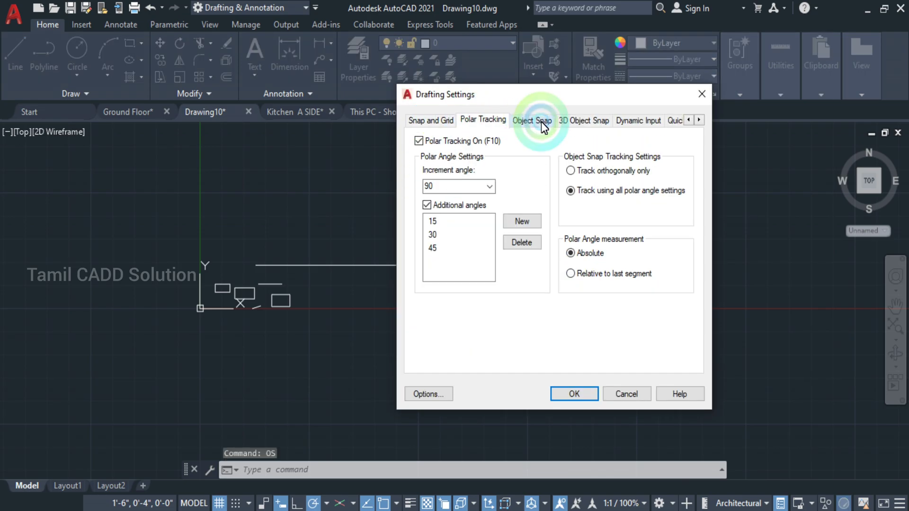
{"action": "left_click", "coordinate": [584, 121]}
{"action": "left_click", "coordinate": [626, 121]}
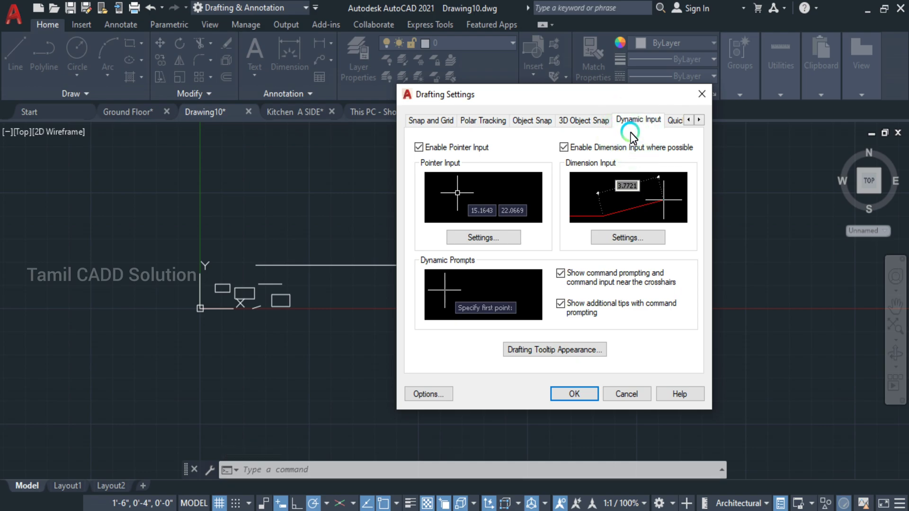
{"action": "left_click", "coordinate": [680, 120]}
{"action": "left_click", "coordinate": [680, 120]}
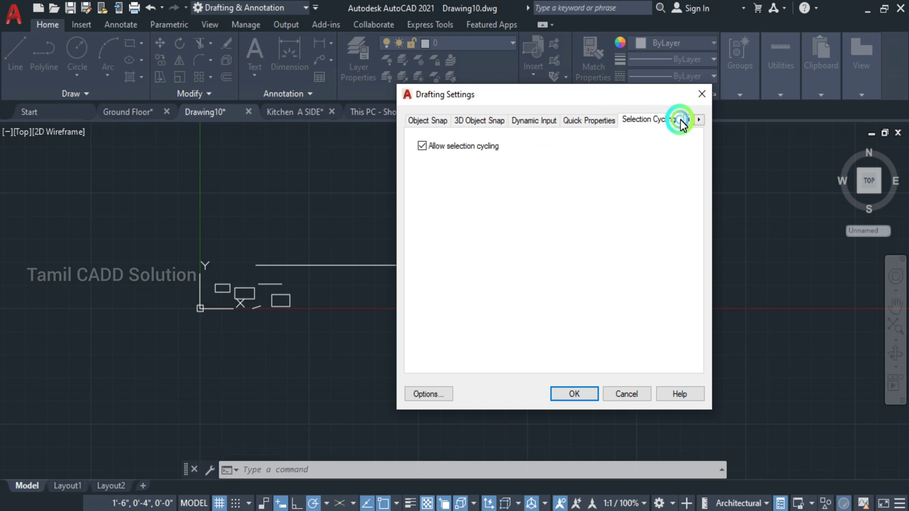
Go back over the Quick Properties, Dynamic Input, 3D Object Snap and Object Snap settings, and close Drafting Settings
{"action": "left_click", "coordinate": [592, 122]}
{"action": "left_click", "coordinate": [546, 124]}
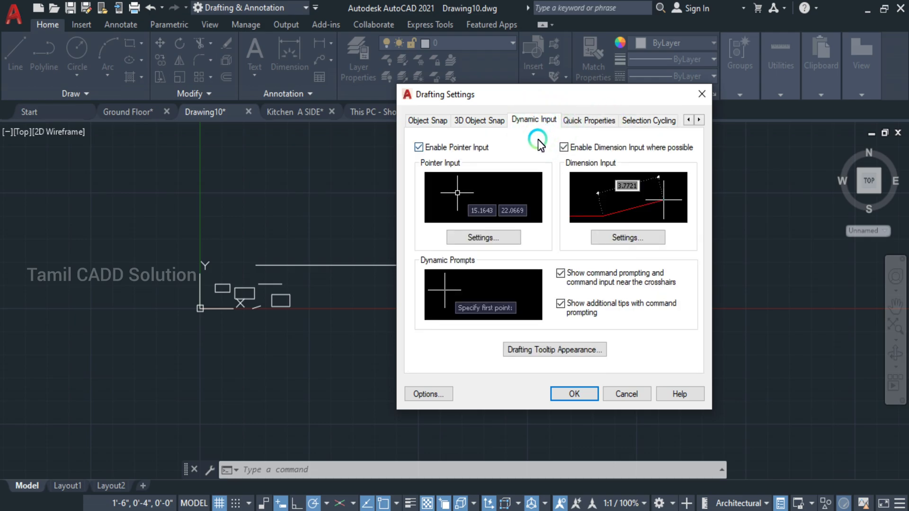
{"action": "left_click", "coordinate": [564, 146]}
{"action": "left_click", "coordinate": [613, 119]}
{"action": "left_click", "coordinate": [526, 125]}
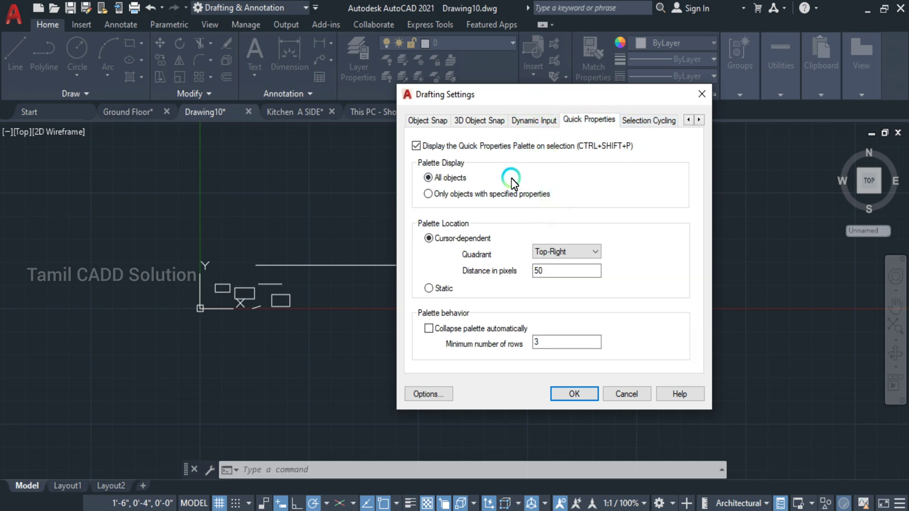
{"action": "left_click", "coordinate": [529, 122]}
{"action": "left_click", "coordinate": [484, 122]}
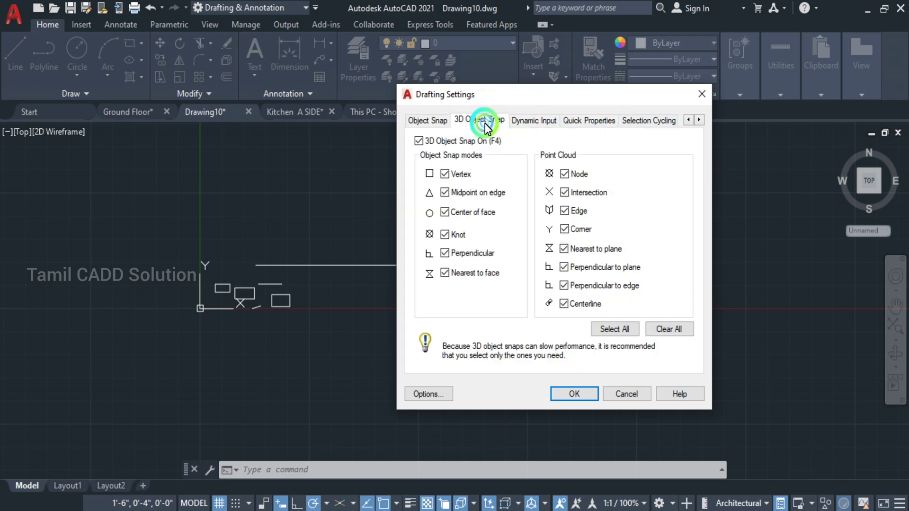
{"action": "left_click", "coordinate": [425, 122]}
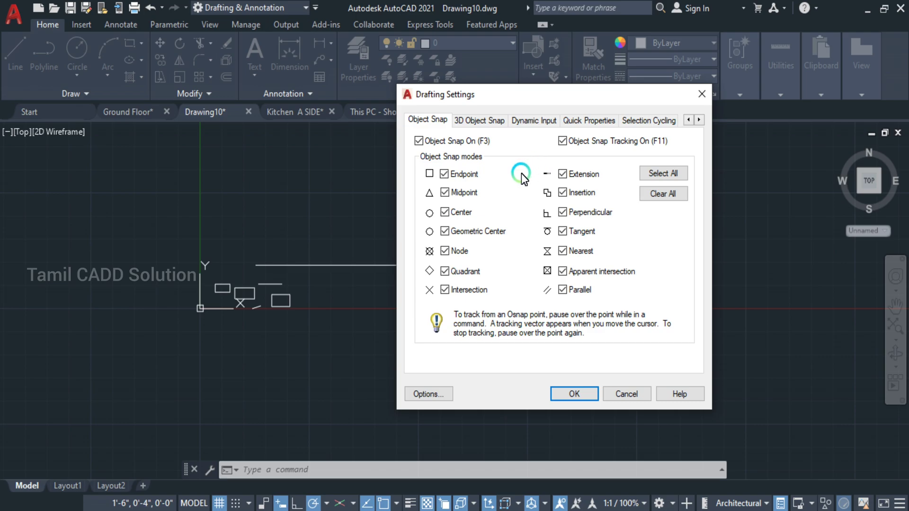
{"action": "left_click", "coordinate": [474, 120]}
{"action": "left_click", "coordinate": [430, 127]}
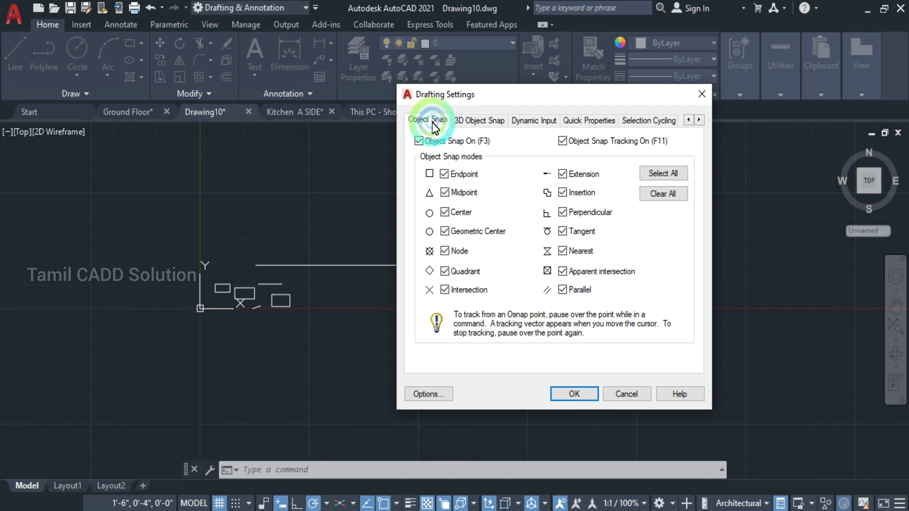
{"action": "left_click", "coordinate": [701, 94]}
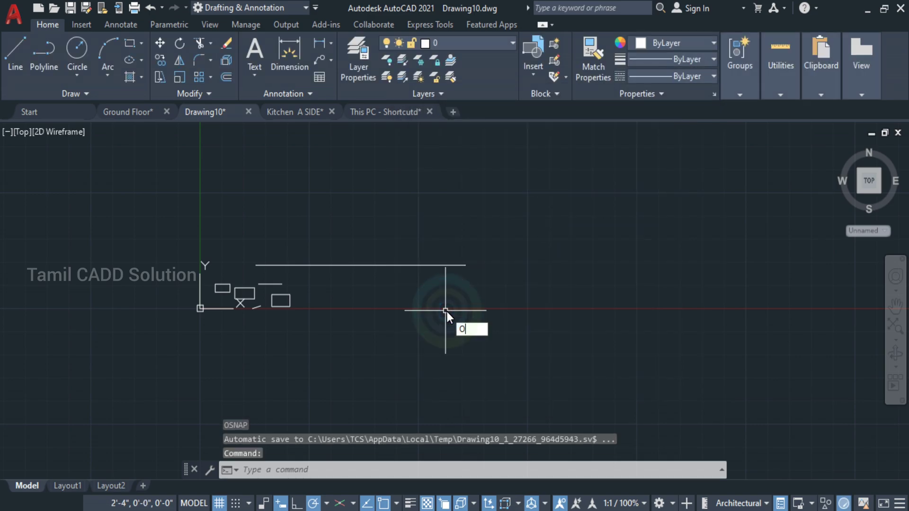
Reopen Drafting Settings with the OS command, view the Object Snap modes, and dismiss the dialog
{"action": "type", "text": "os"}
{"action": "key", "text": "Return"}
{"action": "left_click", "coordinate": [531, 120]}
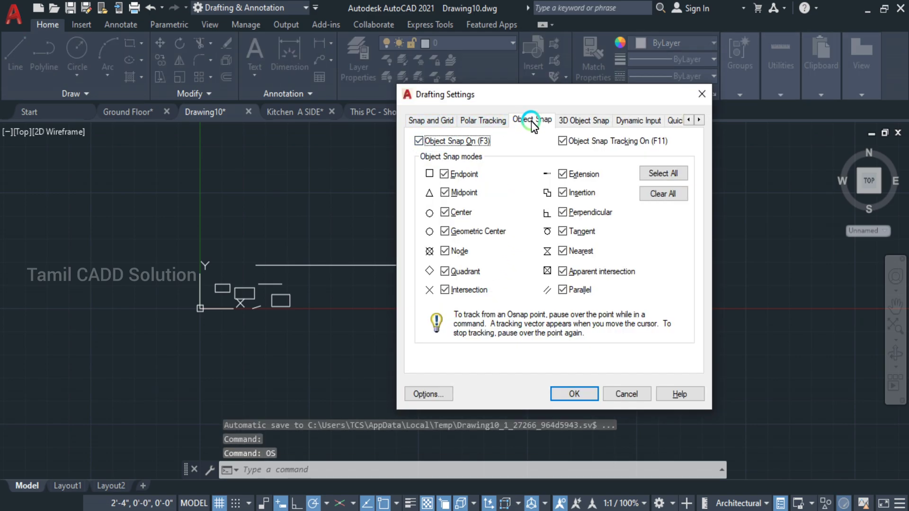
{"action": "key", "text": "Escape"}
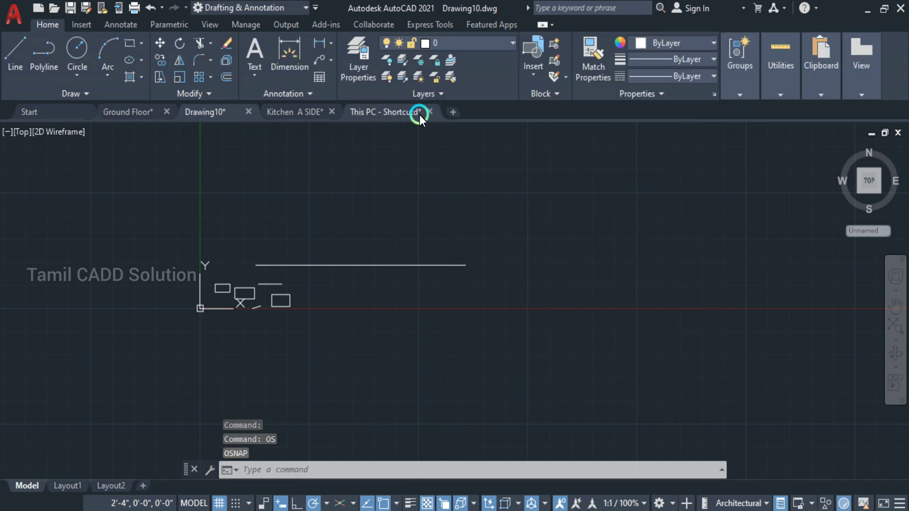
{"action": "mouse_move", "coordinate": [419, 115]}
{"action": "type", "text": "D"}
{"action": "key", "text": "Return"}
{"action": "key", "text": "Escape"}
Open Drafting Settings with the DS command, switch polar tracking off there, and close the dialog without applying
{"action": "type", "text": "ds"}
{"action": "key", "text": "Return"}
{"action": "key", "text": "F10"}
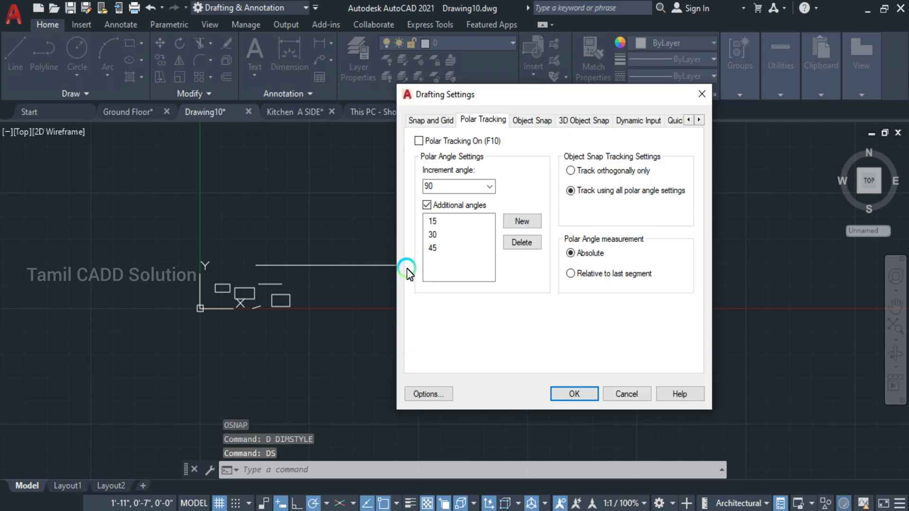
{"action": "left_click", "coordinate": [702, 94]}
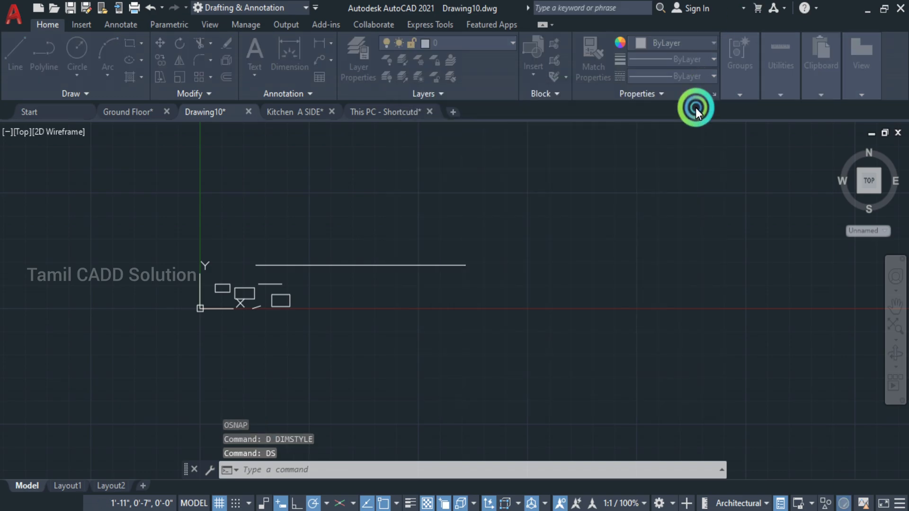
Erase all the lines and rectangles in the drawing
{"action": "left_click", "coordinate": [164, 263]}
{"action": "left_click", "coordinate": [681, 370]}
{"action": "key", "text": "Delete"}
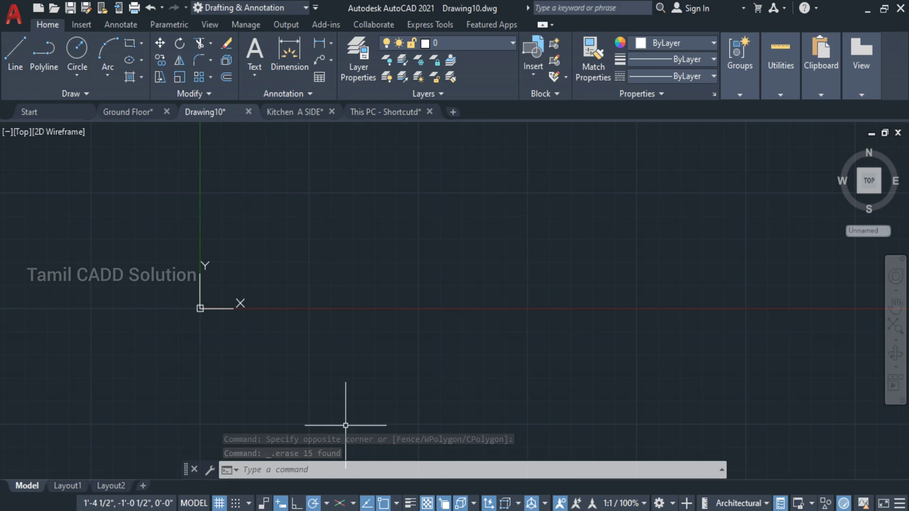
Show the classic menu bar and look through its Draw commands without starting any
{"action": "mouse_move", "coordinate": [294, 328]}
{"action": "middle_mouse_down"}
{"action": "mouse_move", "coordinate": [353, 272]}
{"action": "mouse_move", "coordinate": [385, 276]}
{"action": "mouse_move", "coordinate": [245, 327]}
{"action": "mouse_move", "coordinate": [294, 314]}
{"action": "mouse_move", "coordinate": [286, 292]}
{"action": "middle_mouse_up"}
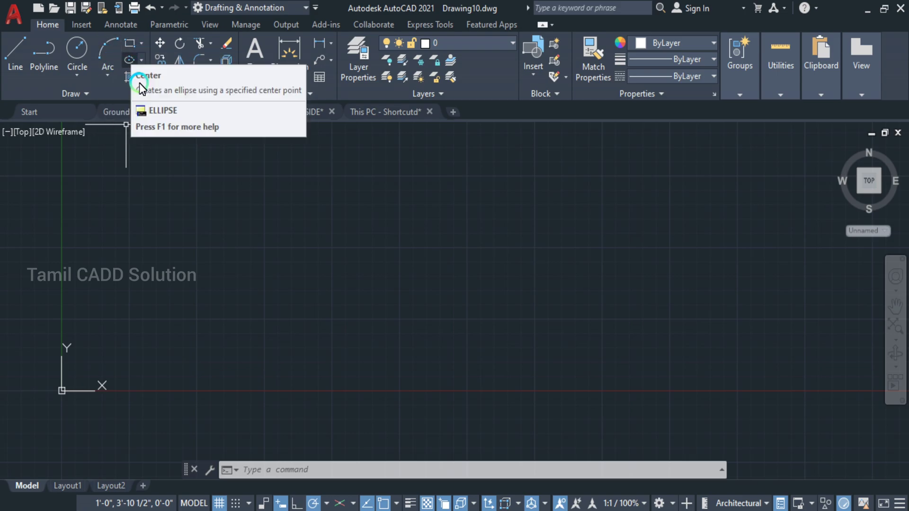
{"action": "left_click", "coordinate": [312, 11]}
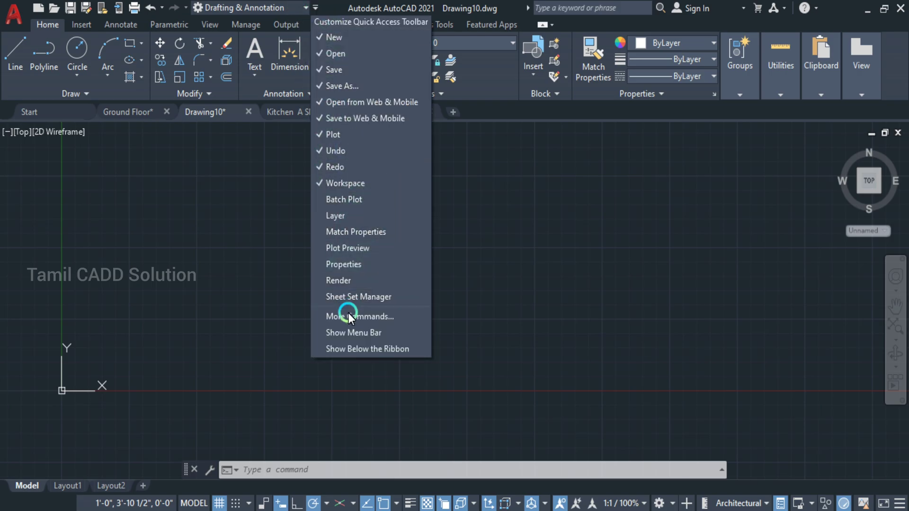
{"action": "left_click", "coordinate": [348, 333]}
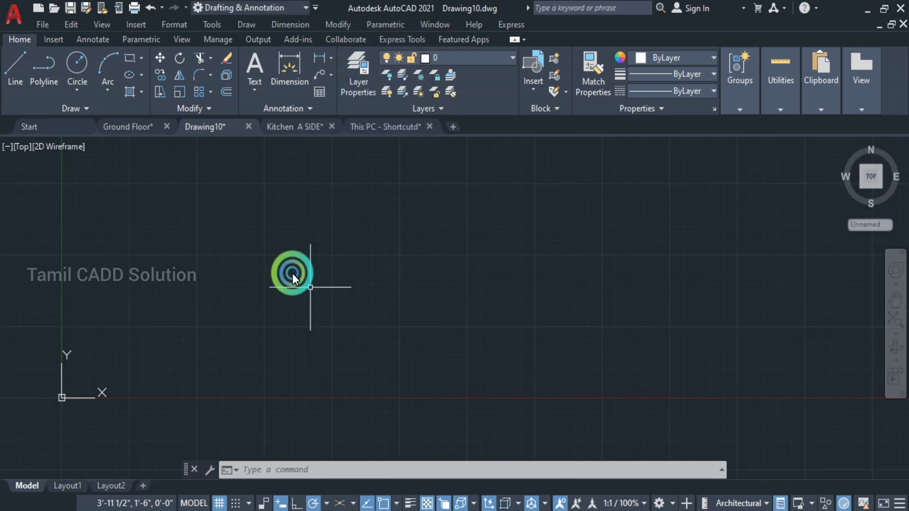
{"action": "left_click", "coordinate": [226, 21]}
{"action": "left_click", "coordinate": [247, 25]}
{"action": "left_click", "coordinate": [278, 290]}
{"action": "key", "text": "Escape"}
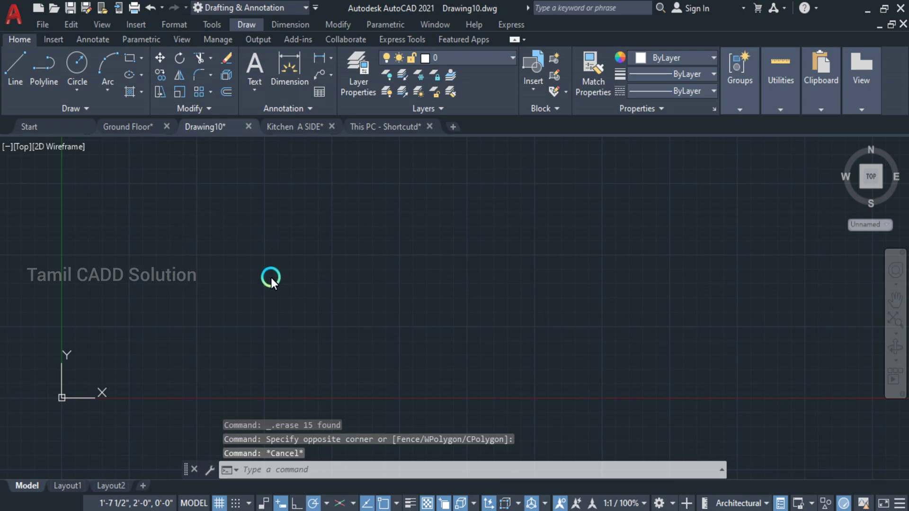
Turn on Clean Screen to hide the ribbon, and hide the classic menu bar
{"action": "scroll", "coordinate": [226, 228], "scroll_direction": "down", "scroll_amount": 2}
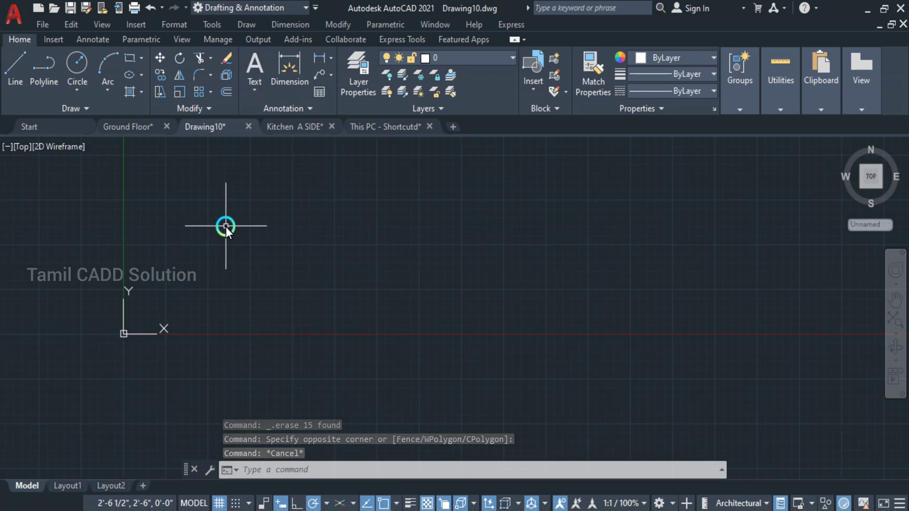
{"action": "key", "text": "ctrl+0"}
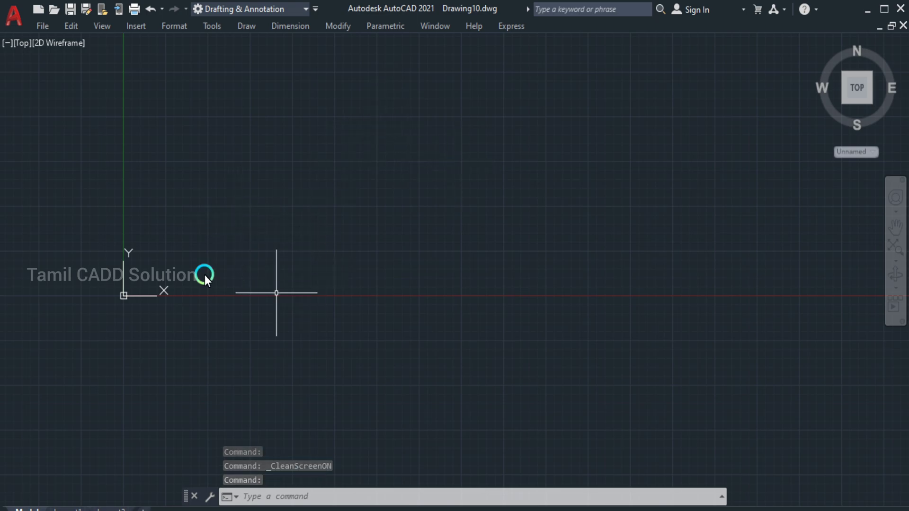
{"action": "left_click", "coordinate": [315, 9]}
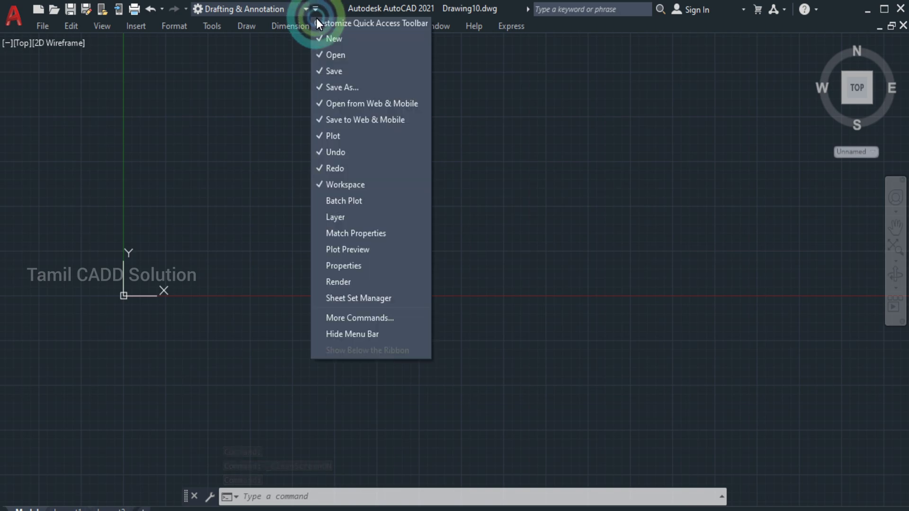
{"action": "left_click", "coordinate": [363, 333]}
{"action": "left_click", "coordinate": [43, 172]}
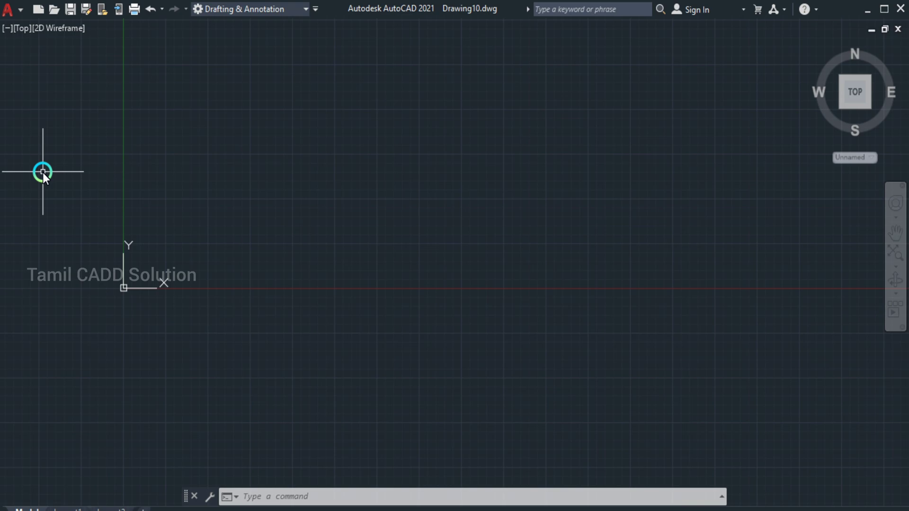
Draw a circle with a radius of about 22.87 above the X axis, to the right of the origin
{"action": "type", "text": "c"}
{"action": "key", "text": "Return"}
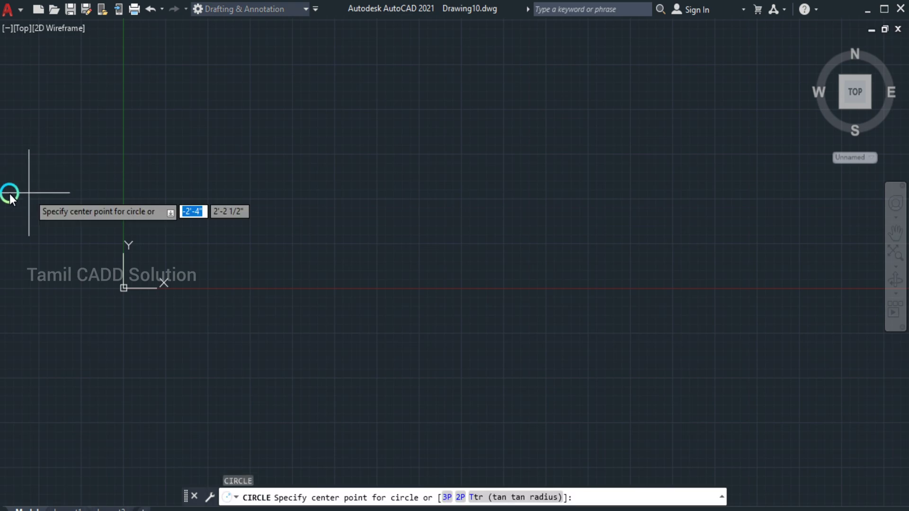
{"action": "left_click", "coordinate": [371, 163]}
{"action": "left_click", "coordinate": [422, 223]}
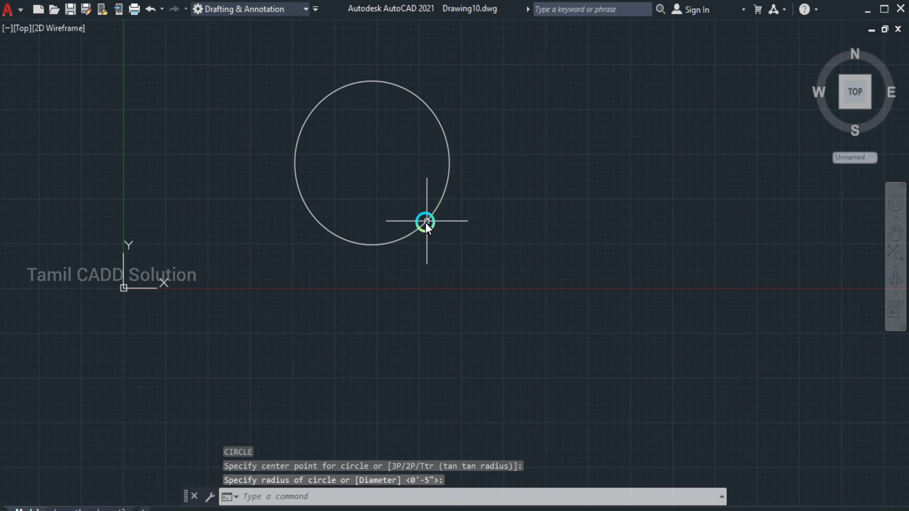
{"action": "type", "text": "DA"}
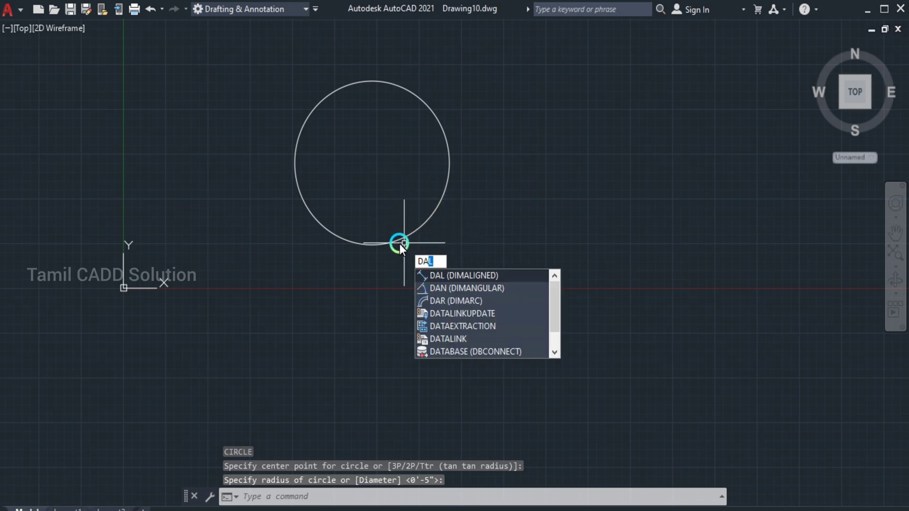
{"action": "key", "text": "Escape"}
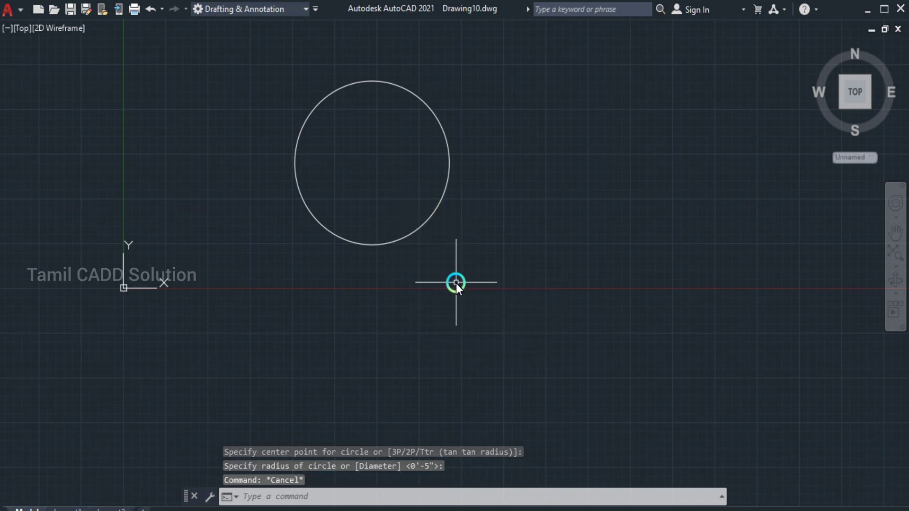
{"action": "key", "text": "Escape"}
Add a radius dimension to the circle with the DRA command, placing its text outside to the right, and inspect it closely
{"action": "type", "text": "DIMR"}
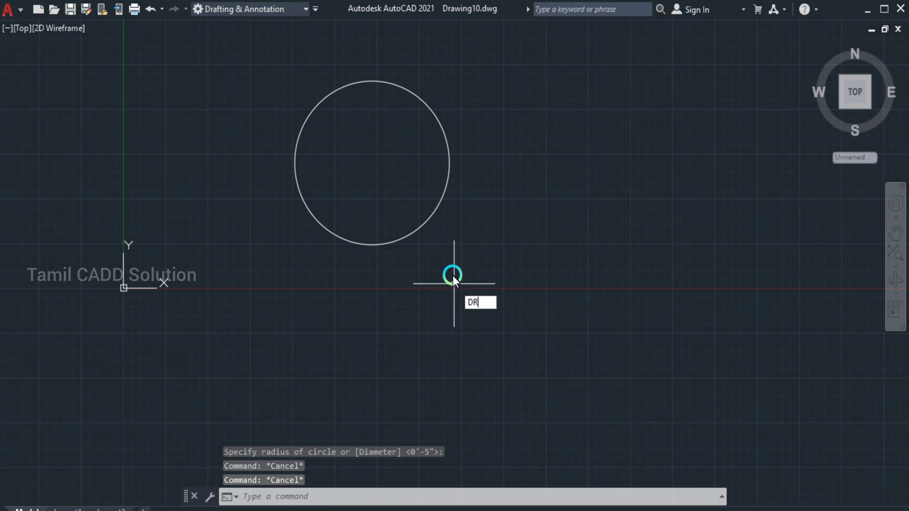
{"action": "type", "text": "A"}
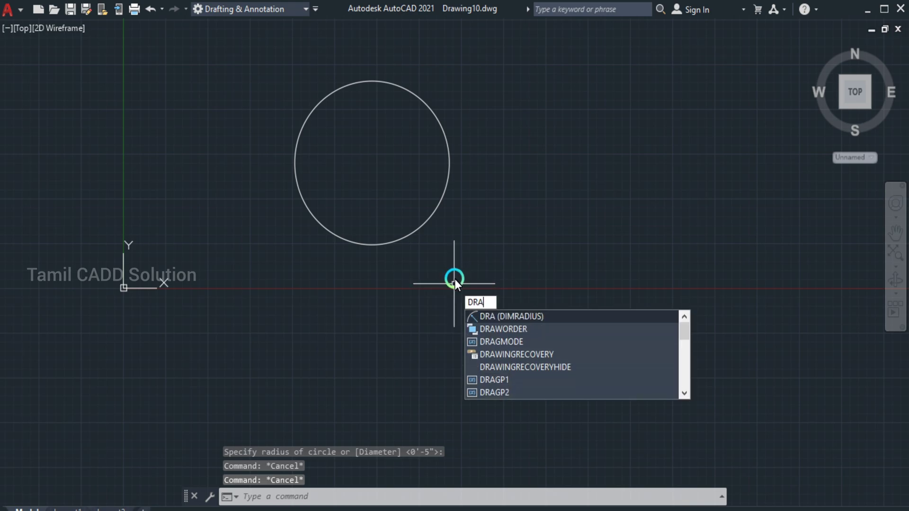
{"action": "key", "text": "Return"}
{"action": "left_click", "coordinate": [445, 139]}
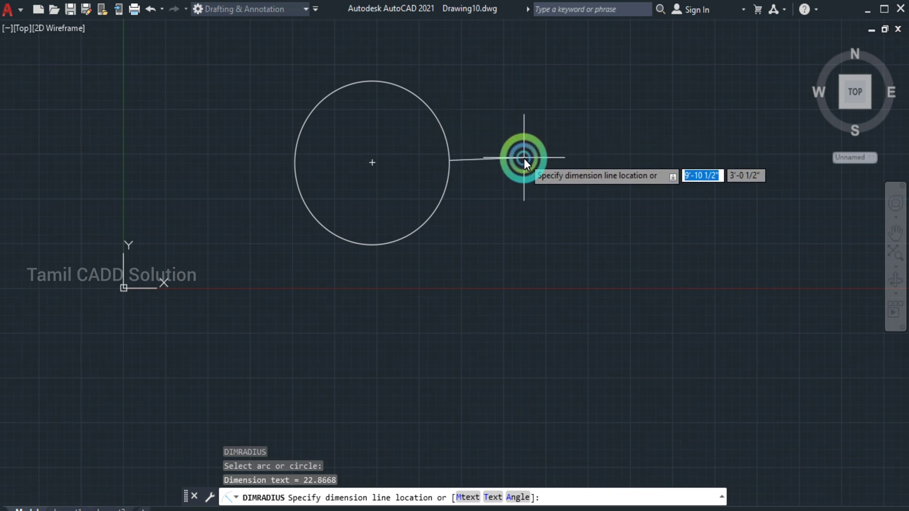
{"action": "left_click", "coordinate": [518, 162]}
{"action": "scroll", "coordinate": [566, 118], "scroll_direction": "up", "scroll_amount": 8}
{"action": "scroll", "coordinate": [566, 123], "scroll_direction": "up", "scroll_amount": 4}
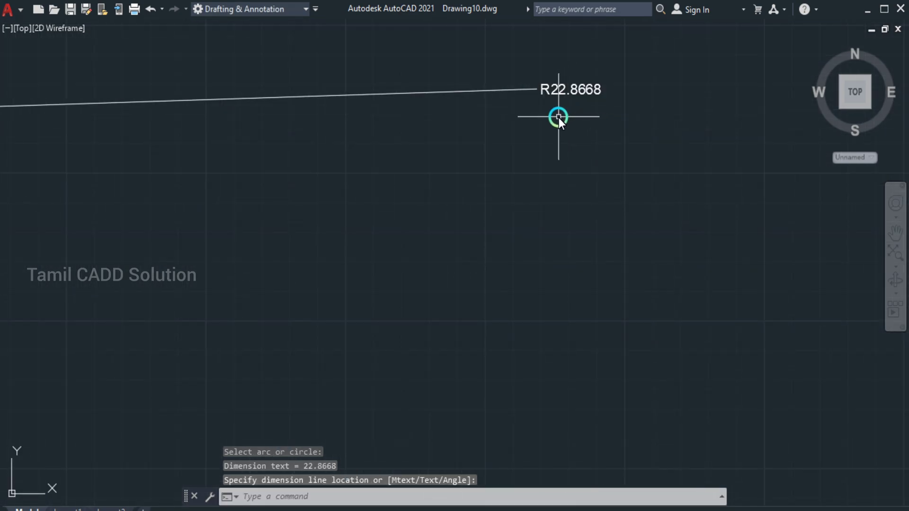
Erase the circle together with its radius dimension
{"action": "scroll", "coordinate": [242, 178], "scroll_direction": "down", "scroll_amount": 10}
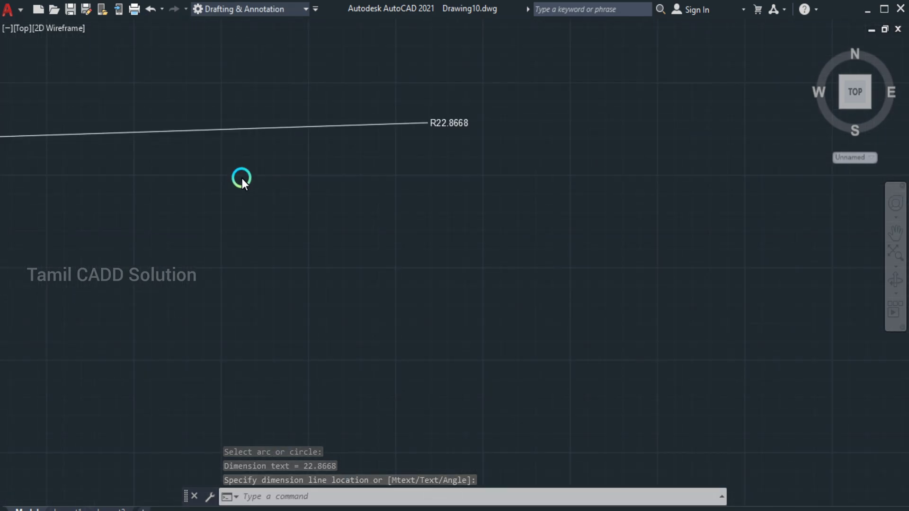
{"action": "left_click", "coordinate": [319, 241]}
{"action": "left_click", "coordinate": [179, 169]}
{"action": "key", "text": "Delete"}
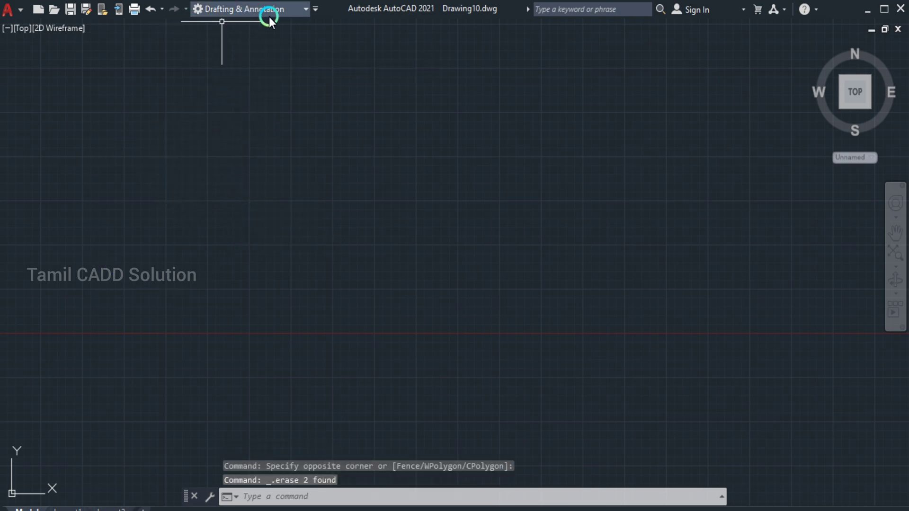
Show the classic menu bar and draw two connected lines above the X axis, one nearly horizontal and one nearly vertical
{"action": "left_click", "coordinate": [316, 10]}
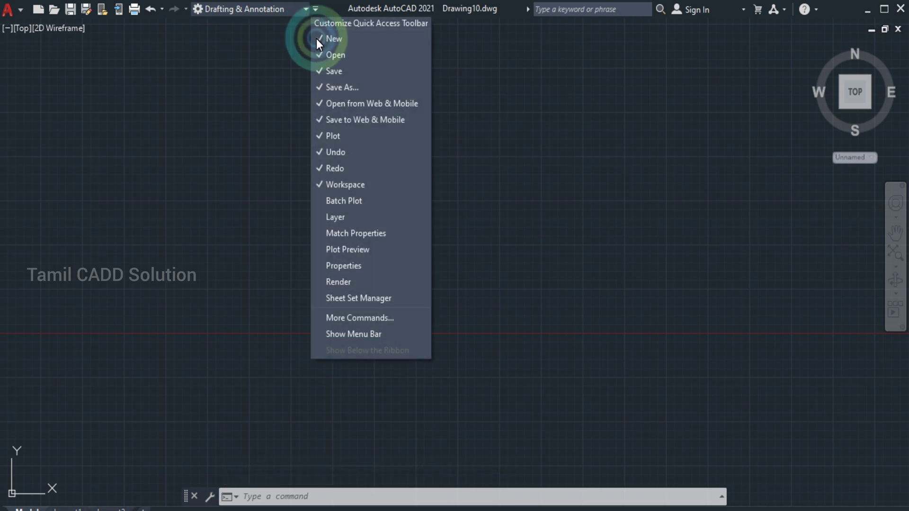
{"action": "left_click", "coordinate": [359, 331]}
{"action": "left_click", "coordinate": [236, 26]}
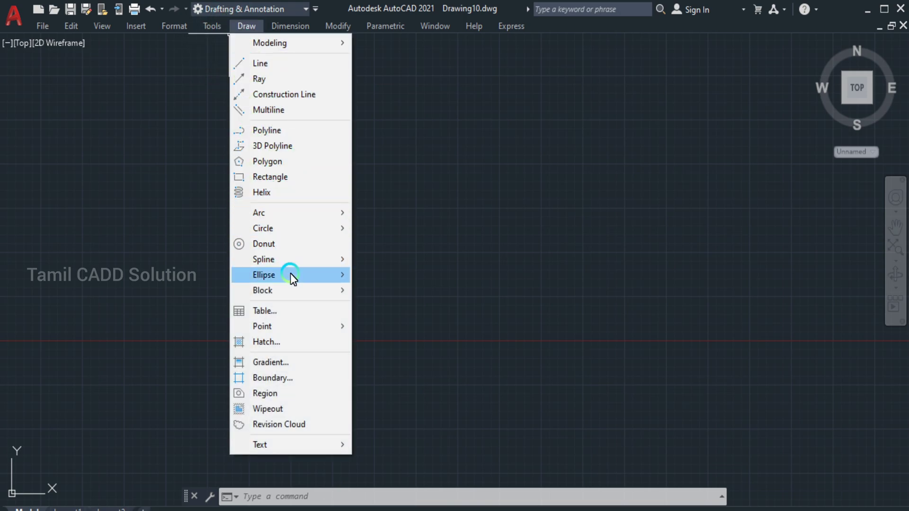
{"action": "left_click", "coordinate": [268, 63]}
{"action": "left_click", "coordinate": [241, 251]}
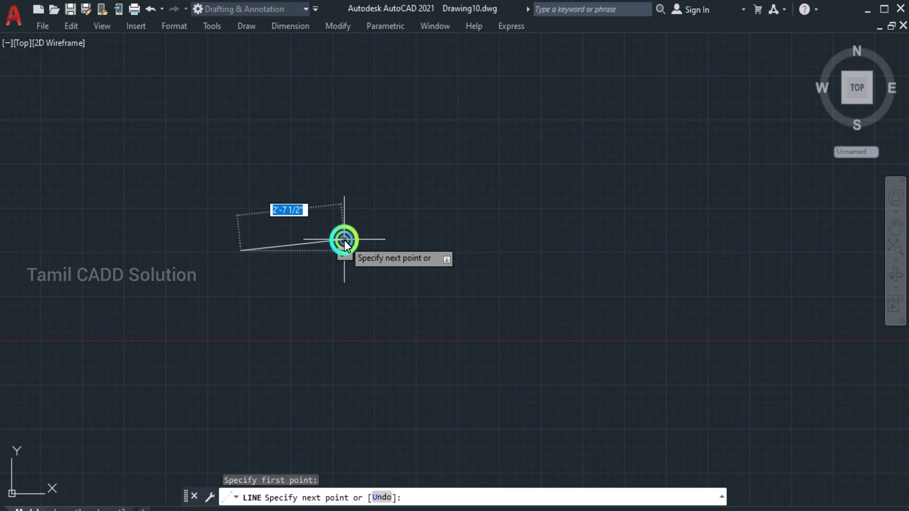
{"action": "left_click", "coordinate": [344, 239]}
{"action": "left_click", "coordinate": [351, 141]}
{"action": "right_click", "coordinate": [353, 142]}
{"action": "left_click", "coordinate": [374, 166]}
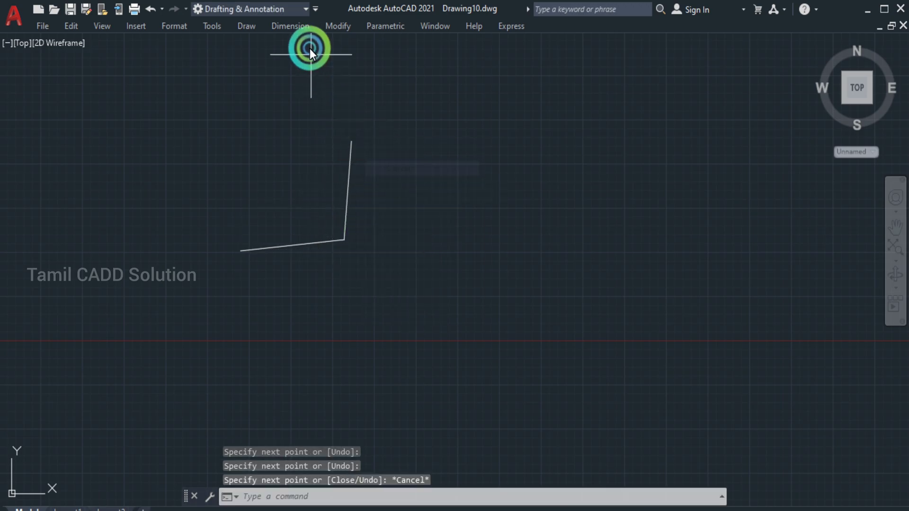
Add a linear dimension between the endpoints of the nearly horizontal line, placing it below the line, and inspect it closely
{"action": "left_click", "coordinate": [305, 33]}
{"action": "left_click", "coordinate": [303, 63]}
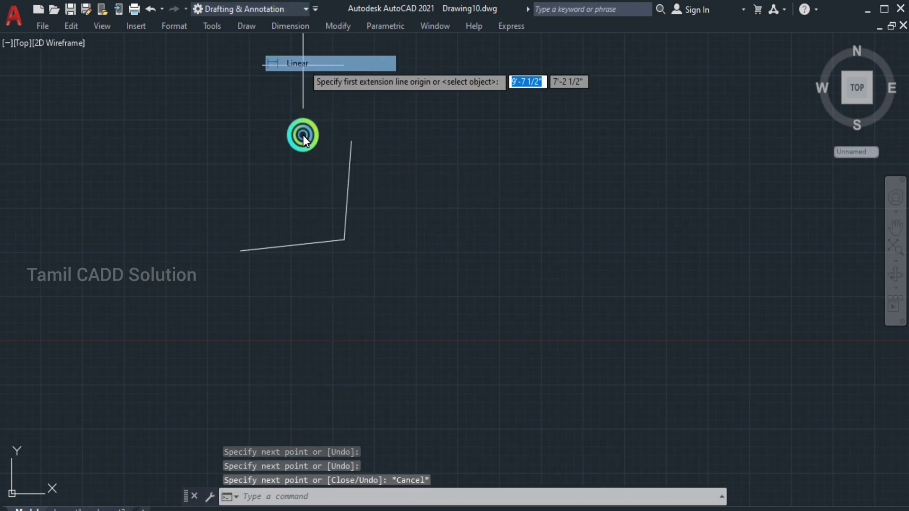
{"action": "left_click", "coordinate": [245, 249]}
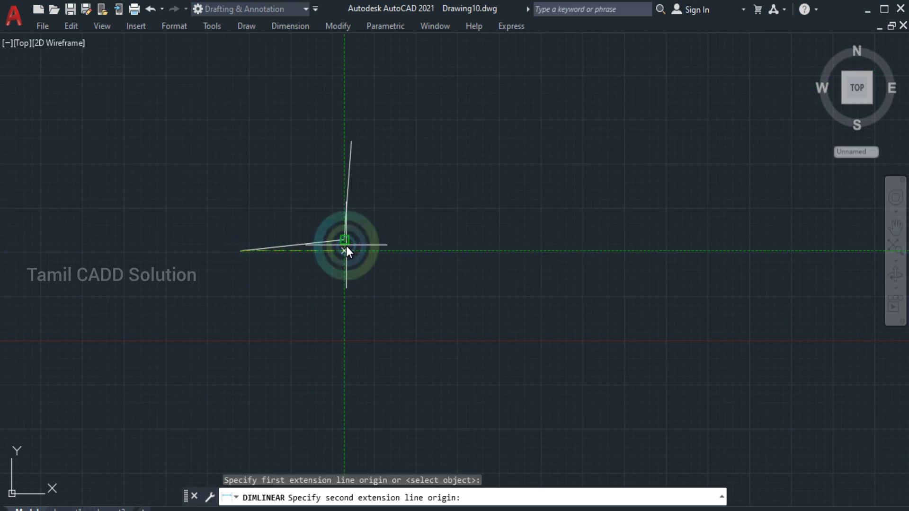
{"action": "left_click", "coordinate": [345, 244]}
{"action": "left_click", "coordinate": [342, 310]}
{"action": "scroll", "coordinate": [274, 297], "scroll_direction": "up", "scroll_amount": 10}
{"action": "scroll", "coordinate": [264, 282], "scroll_direction": "down", "scroll_amount": 5}
Erase the two connected lines together with the linear dimension, leaving the drawing area empty
{"action": "left_click", "coordinate": [354, 249]}
{"action": "left_click", "coordinate": [182, 108]}
{"action": "key", "text": "Delete"}
{"action": "scroll", "coordinate": [371, 192], "scroll_direction": "down", "scroll_amount": 3}
{"action": "left_click", "coordinate": [433, 184]}
{"action": "left_click", "coordinate": [284, 109]}
{"action": "key", "text": "Delete"}
{"action": "middle_click_drag", "start_coordinate": [332, 96], "coordinate": [313, 111]}
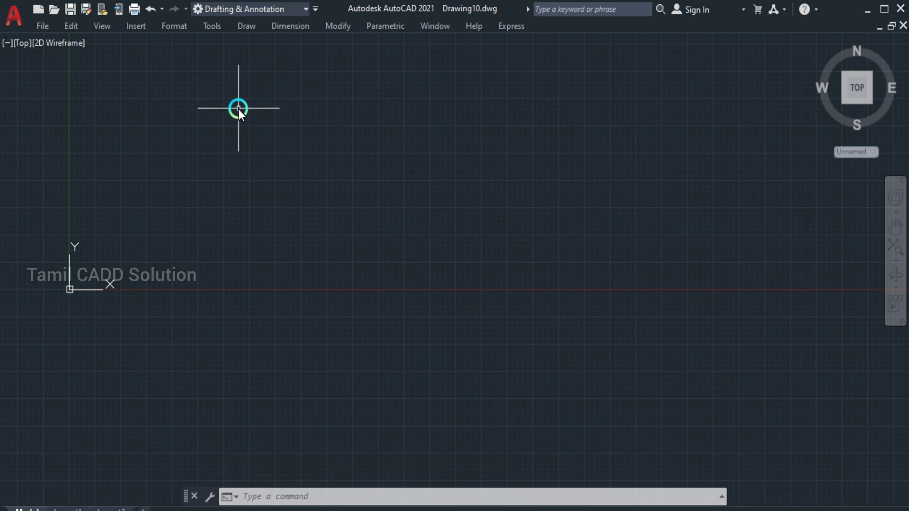
{"action": "middle_click_drag", "start_coordinate": [333, 140], "coordinate": [287, 160]}
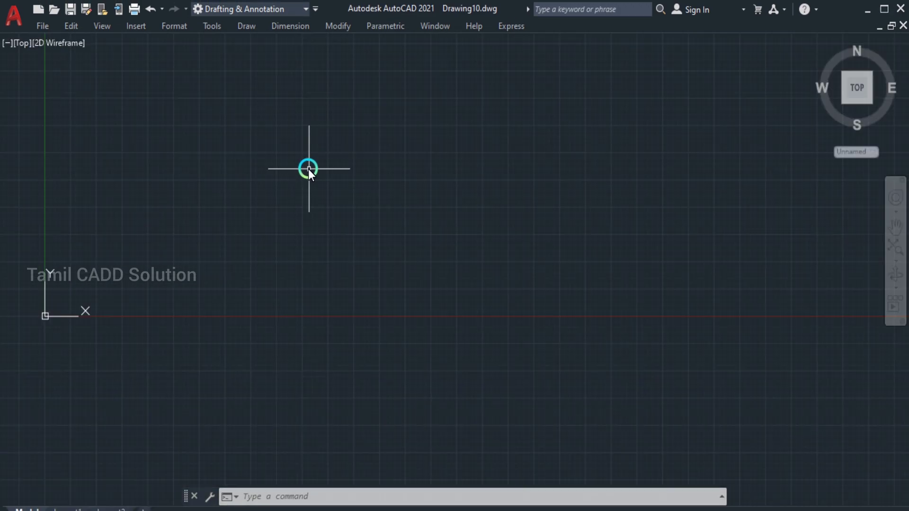
Turn off Clean Screen and cycle the ribbon through its minimized states back to full size, previewing the collapsed Draw and Annotation tools
{"action": "key", "text": "ctrl+0"}
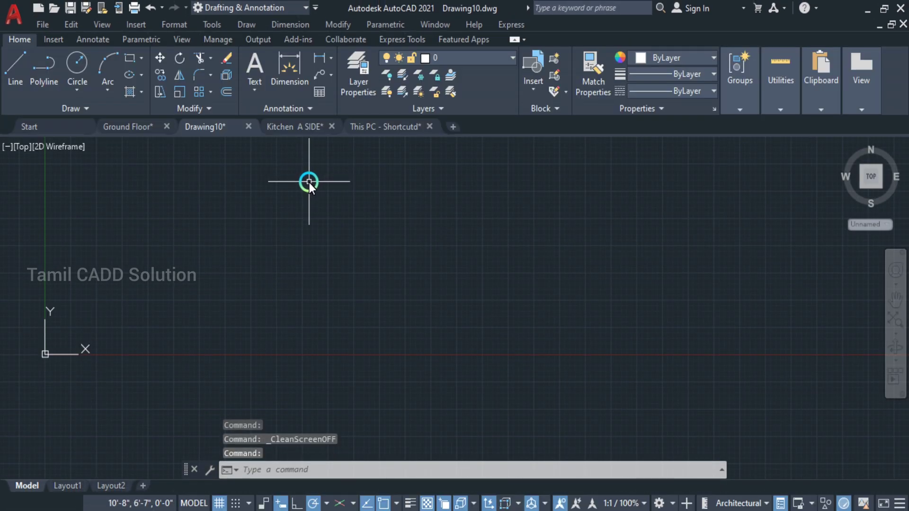
{"action": "left_click", "coordinate": [513, 40]}
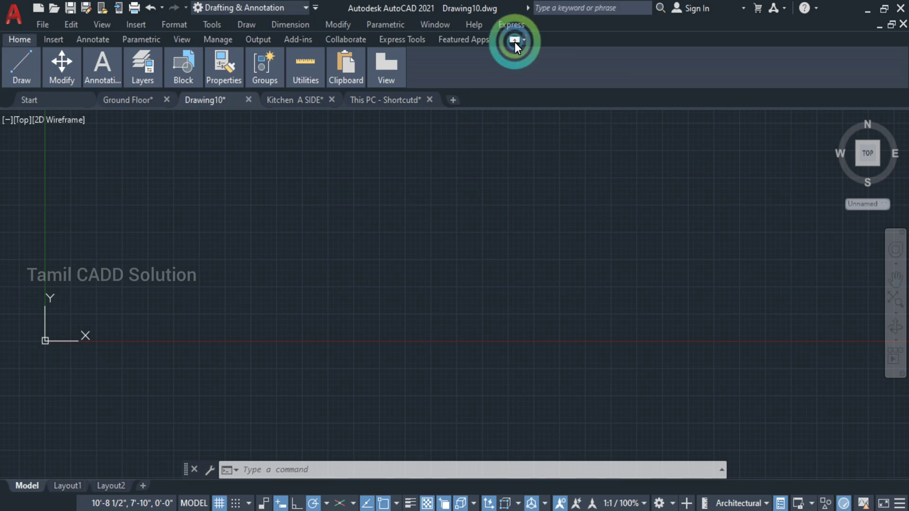
{"action": "left_click", "coordinate": [514, 41]}
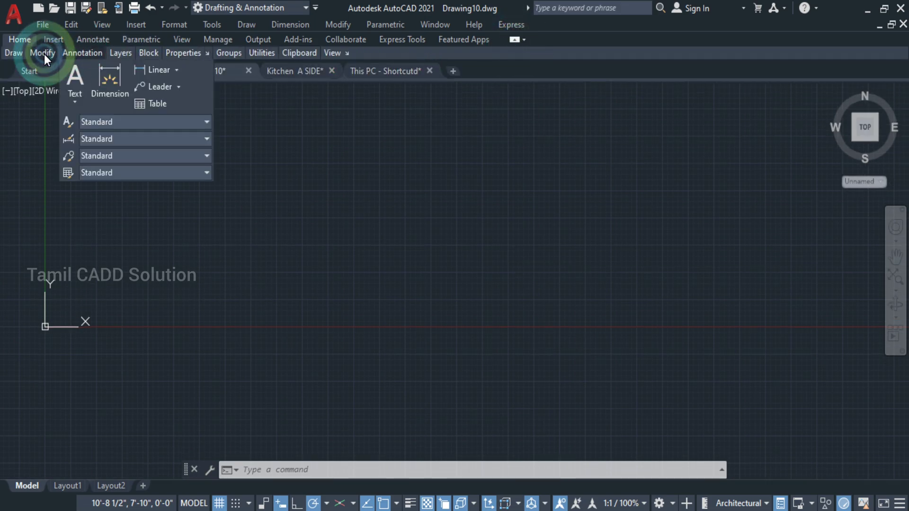
{"action": "mouse_move", "coordinate": [18, 51]}
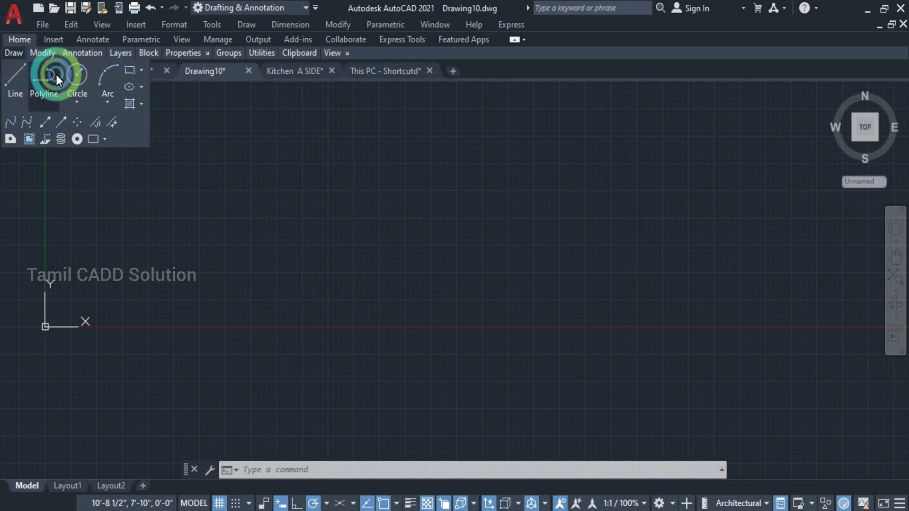
{"action": "mouse_move", "coordinate": [82, 53]}
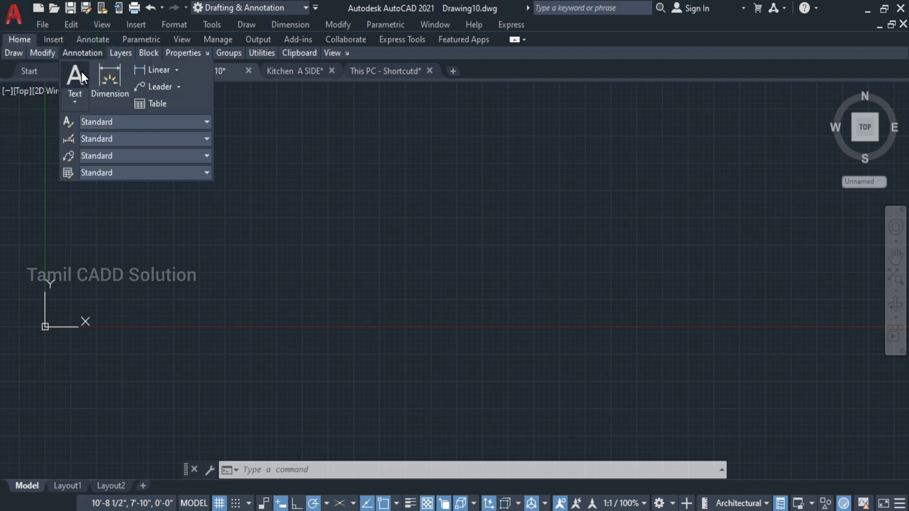
{"action": "left_click", "coordinate": [513, 42]}
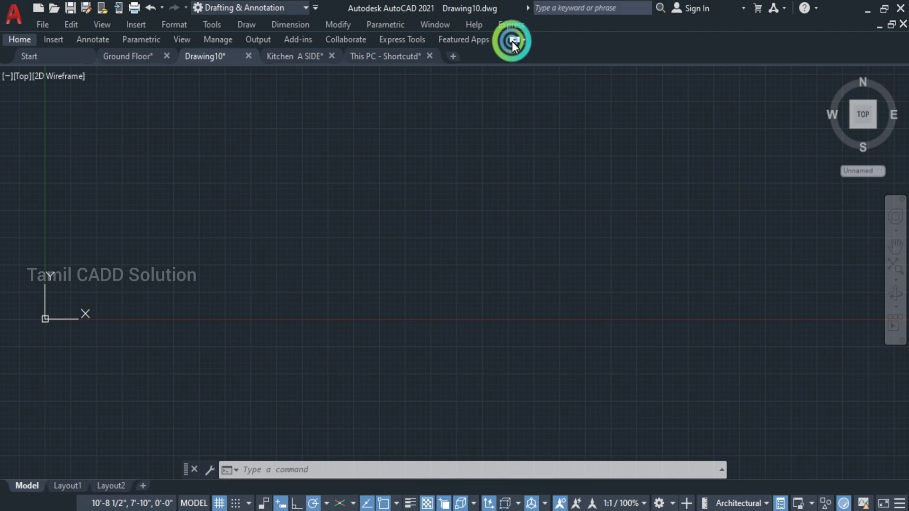
{"action": "left_click", "coordinate": [512, 40]}
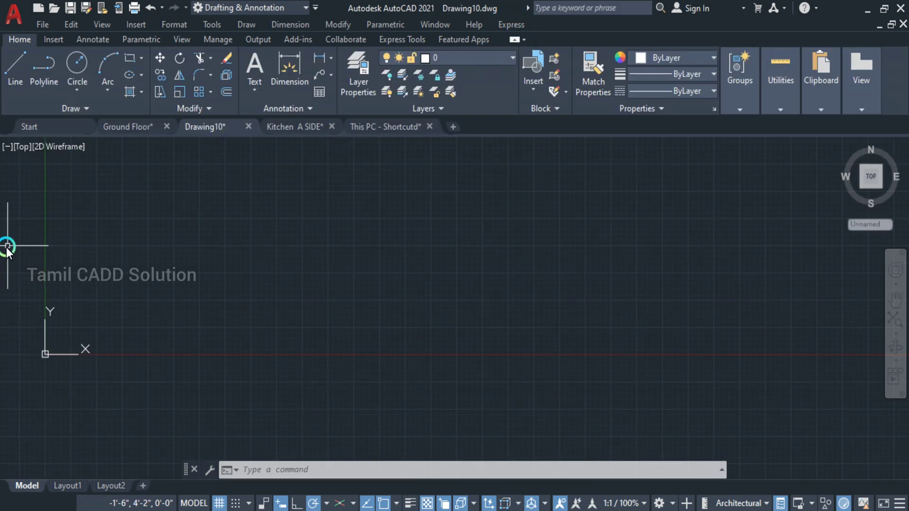
{"action": "scroll", "coordinate": [349, 304], "scroll_direction": "up", "scroll_amount": 2}
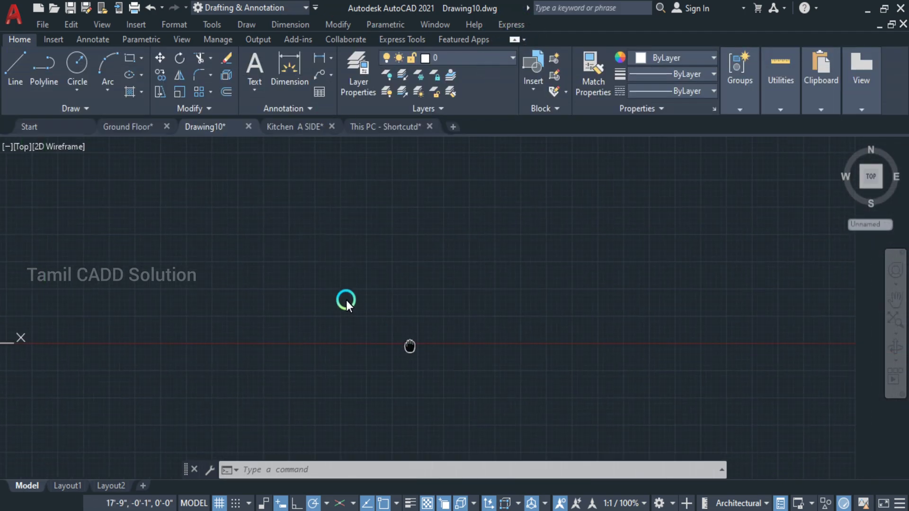
{"action": "scroll", "coordinate": [305, 274], "scroll_direction": "down", "scroll_amount": 3}
{"action": "mouse_move", "coordinate": [304, 274]}
{"action": "middle_mouse_down"}
{"action": "mouse_move", "coordinate": [316, 331]}
{"action": "mouse_move", "coordinate": [312, 365]}
{"action": "middle_mouse_up"}
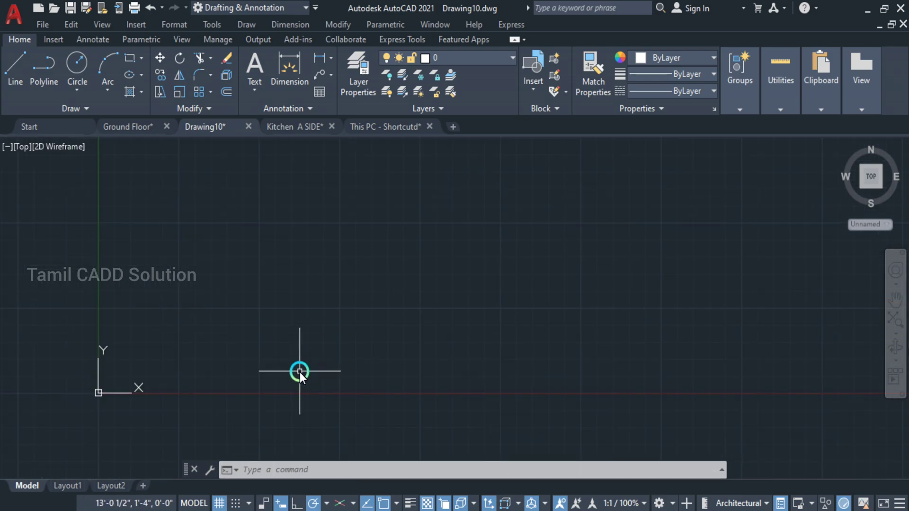
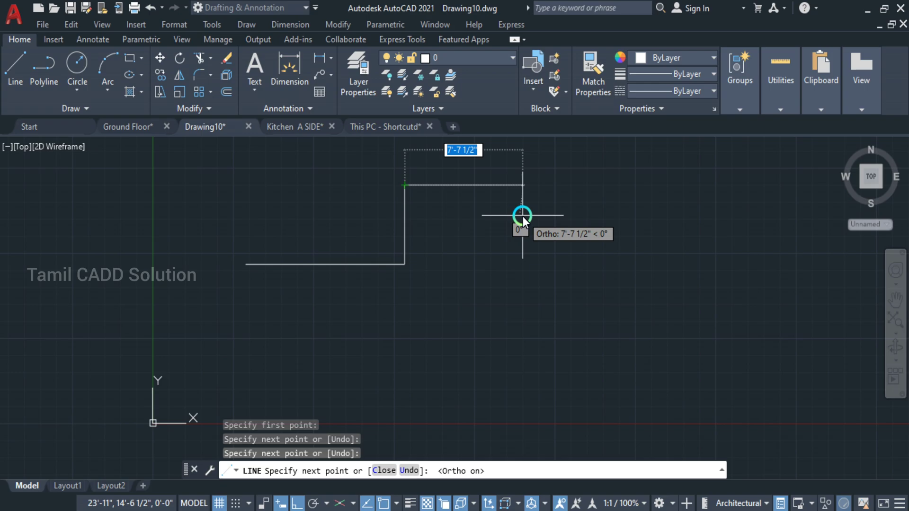
Finish the stepped line with a 7' horizontal segment using Ortho, and end the Line command
{"action": "type", "text": "7'"}
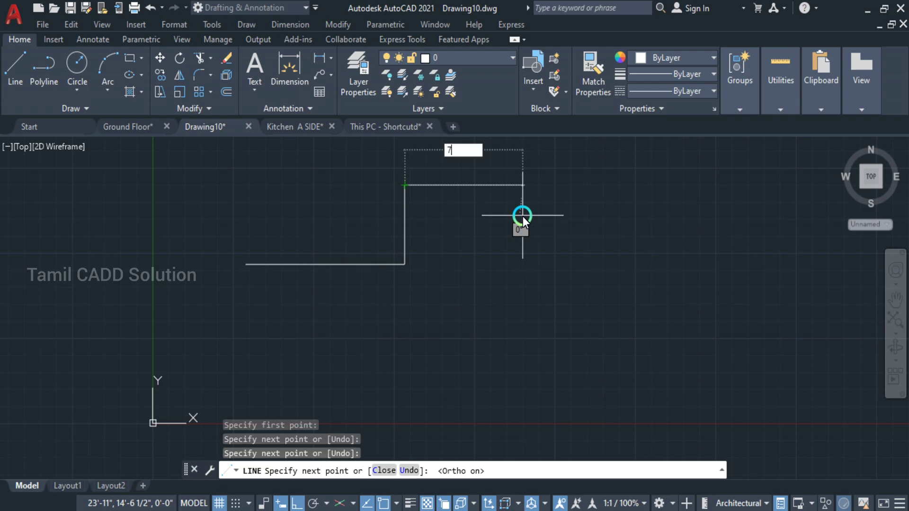
{"action": "key", "text": "Return"}
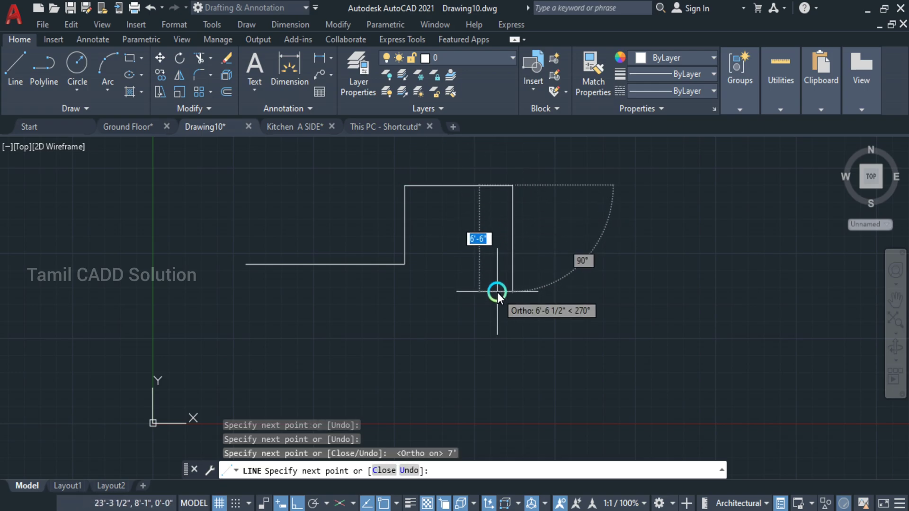
{"action": "key", "text": "Escape"}
Erase all three segments of the stepped line
{"action": "left_click", "coordinate": [586, 275]}
{"action": "left_click", "coordinate": [235, 145]}
{"action": "key", "text": "Delete"}
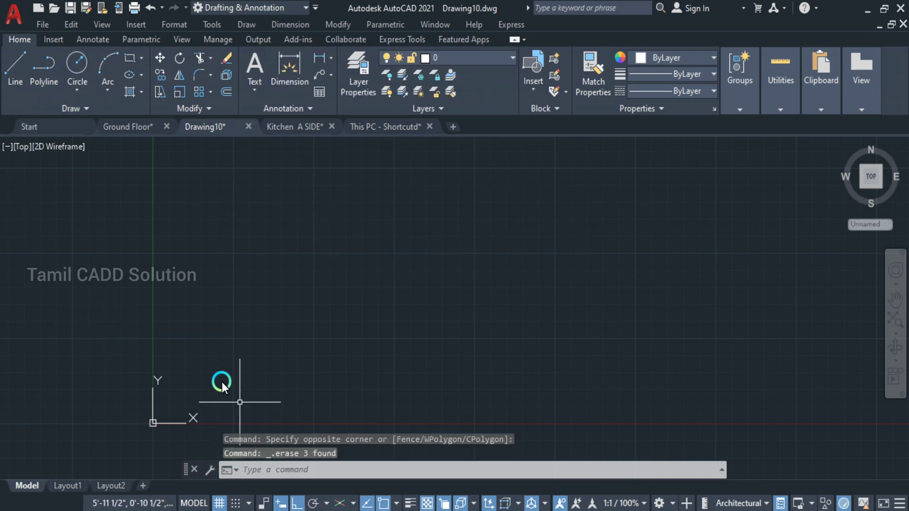
Draw a stepped shape of six connected orthogonal segments with the Line command above the X axis, starting with an upward segment
{"action": "left_click", "coordinate": [19, 71]}
{"action": "left_click", "coordinate": [232, 312]}
{"action": "left_click", "coordinate": [232, 228]}
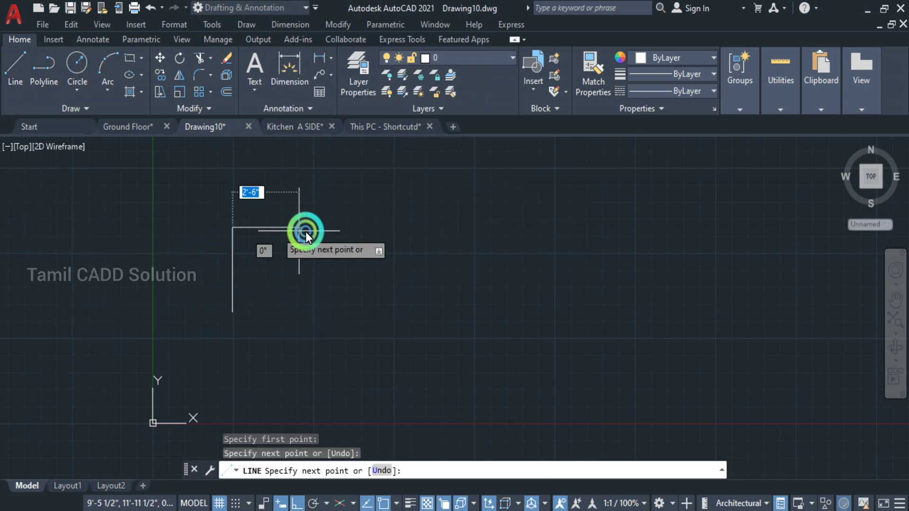
{"action": "left_click", "coordinate": [308, 227]}
{"action": "left_click", "coordinate": [307, 325]}
{"action": "left_click", "coordinate": [515, 327]}
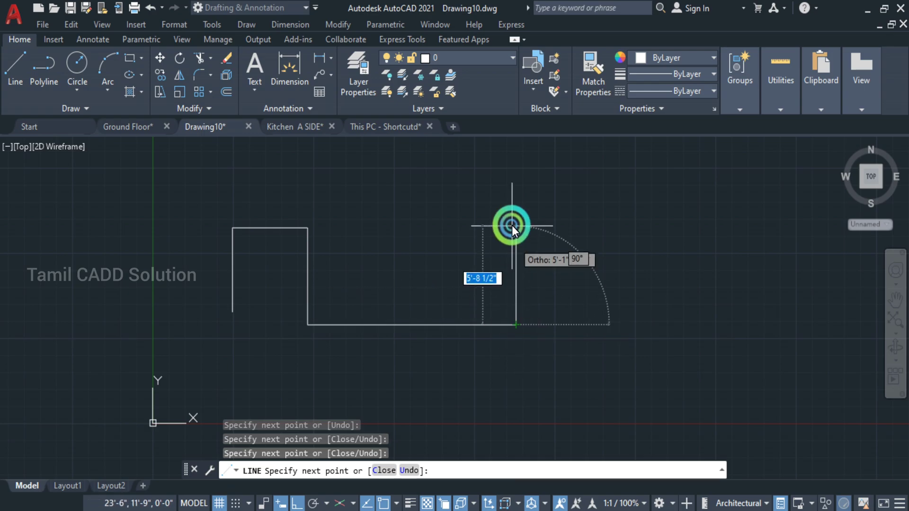
{"action": "left_click", "coordinate": [515, 224]}
{"action": "left_click", "coordinate": [592, 219]}
{"action": "key", "text": "Escape"}
{"action": "middle_click_drag", "start_coordinate": [592, 219], "coordinate": [559, 207]}
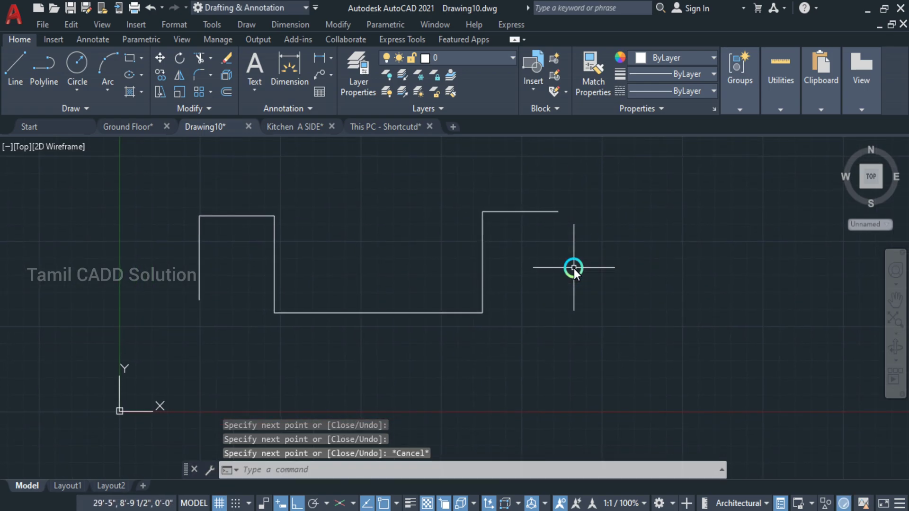
Draw a stepped polyline of seven orthogonal segments above the line-based shape, starting with a horizontal segment to the right
{"action": "left_click", "coordinate": [44, 66]}
{"action": "middle_click_drag", "start_coordinate": [267, 205], "coordinate": [283, 334]}
{"action": "left_click", "coordinate": [205, 283]}
{"action": "left_click", "coordinate": [318, 283]}
{"action": "left_click", "coordinate": [318, 197]}
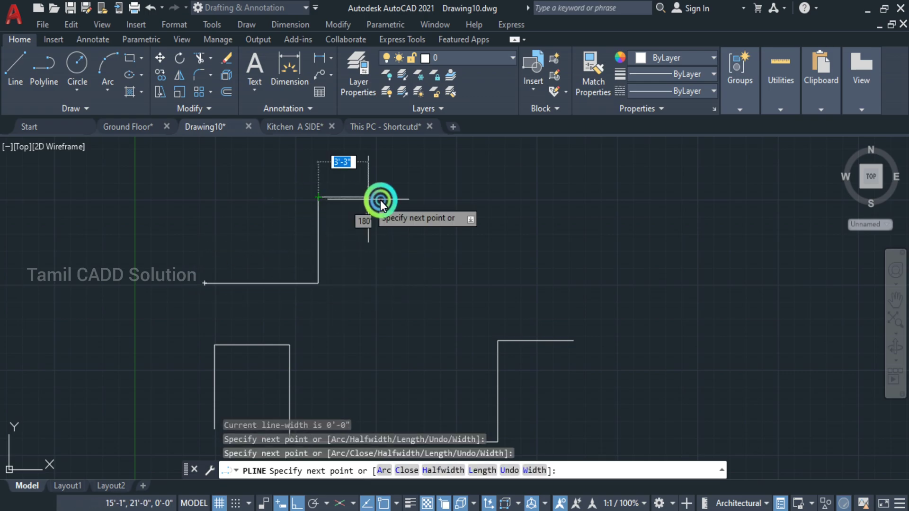
{"action": "left_click", "coordinate": [397, 198]}
{"action": "left_click", "coordinate": [397, 285]}
{"action": "left_click", "coordinate": [502, 286]}
{"action": "left_click", "coordinate": [503, 198]}
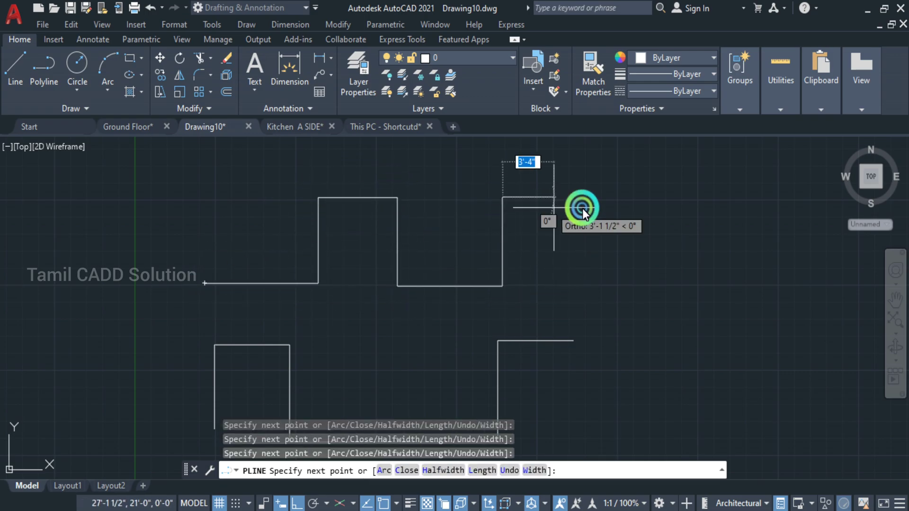
{"action": "left_click", "coordinate": [603, 208]}
{"action": "key", "text": "Escape"}
{"action": "scroll", "coordinate": [364, 279], "scroll_direction": "down", "scroll_amount": 2}
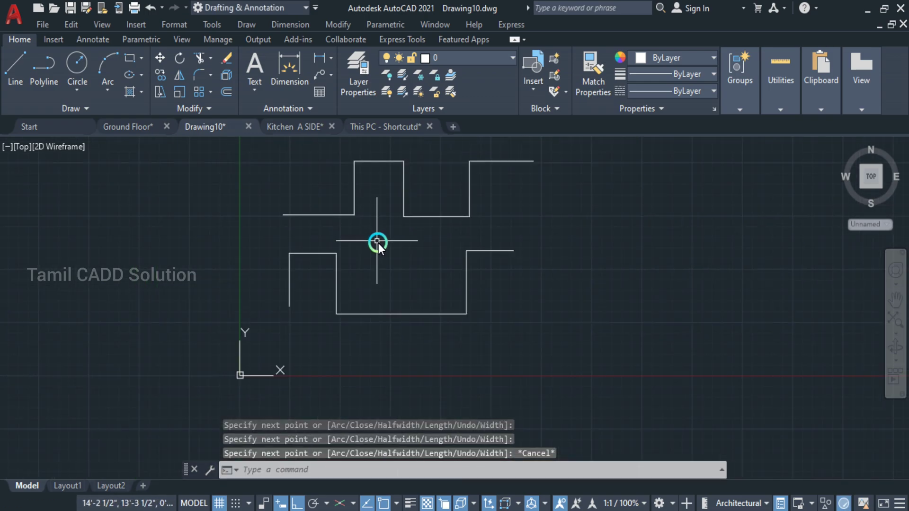
Select parts of the lower line shape and then the upper polyline to compare their selection, clearing each selection
{"action": "left_click", "coordinate": [337, 278]}
{"action": "left_click", "coordinate": [314, 259]}
{"action": "left_click", "coordinate": [266, 302]}
{"action": "key", "text": "Escape"}
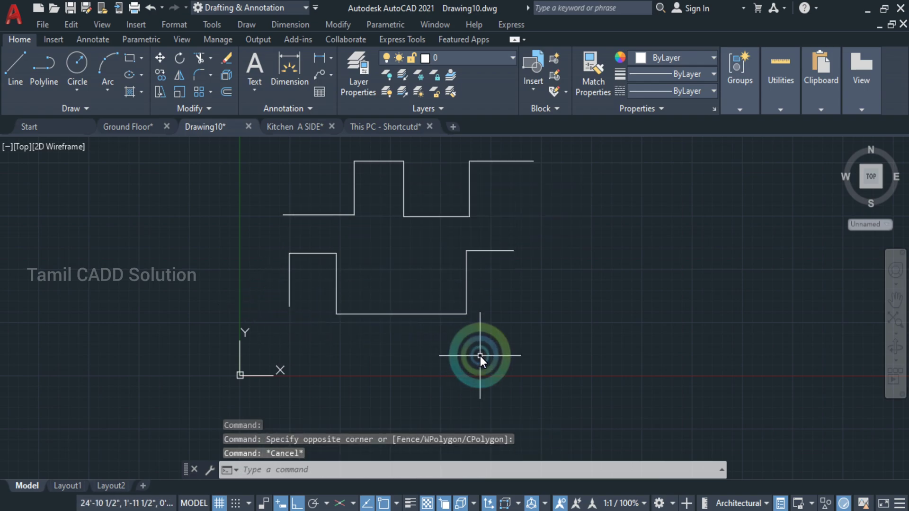
{"action": "left_click", "coordinate": [445, 229]}
{"action": "left_click", "coordinate": [416, 232]}
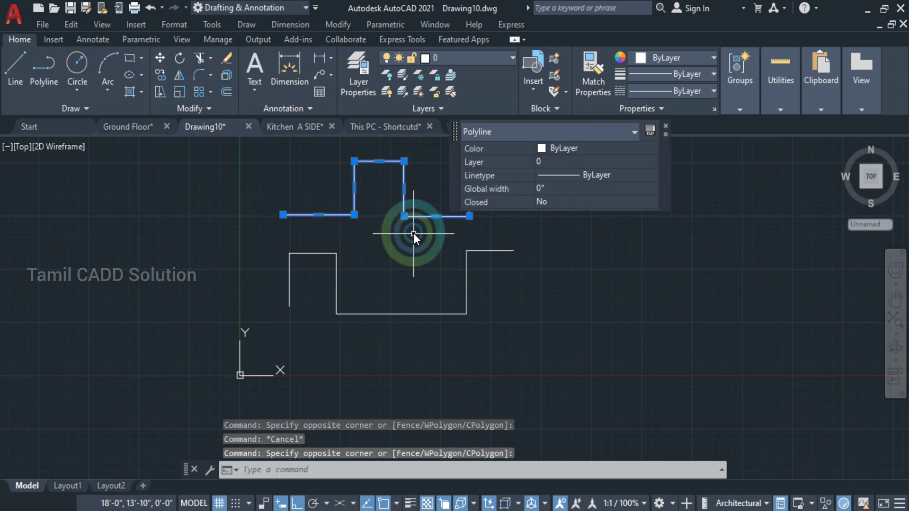
{"action": "key", "text": "Escape"}
Select the upper polyline and the long bottom segment of the line shape to compare connected and separate segments
{"action": "left_click", "coordinate": [419, 217]}
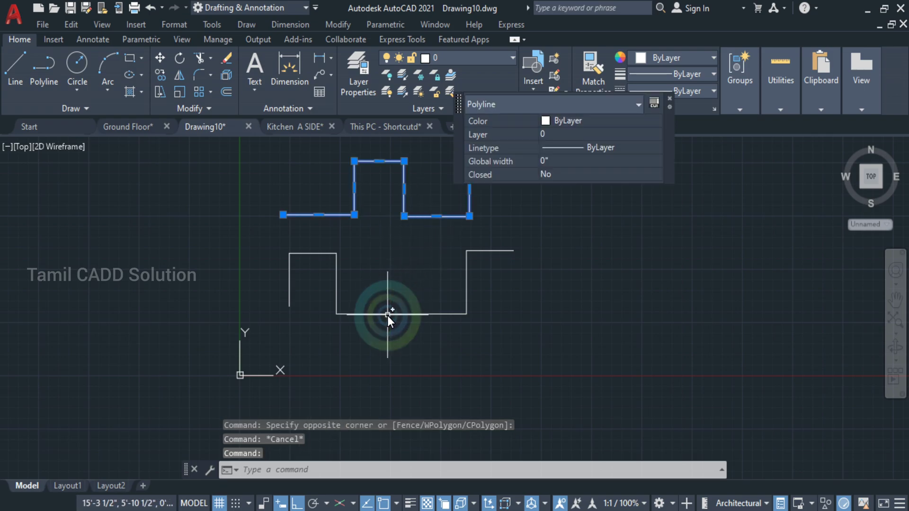
{"action": "left_click", "coordinate": [388, 314]}
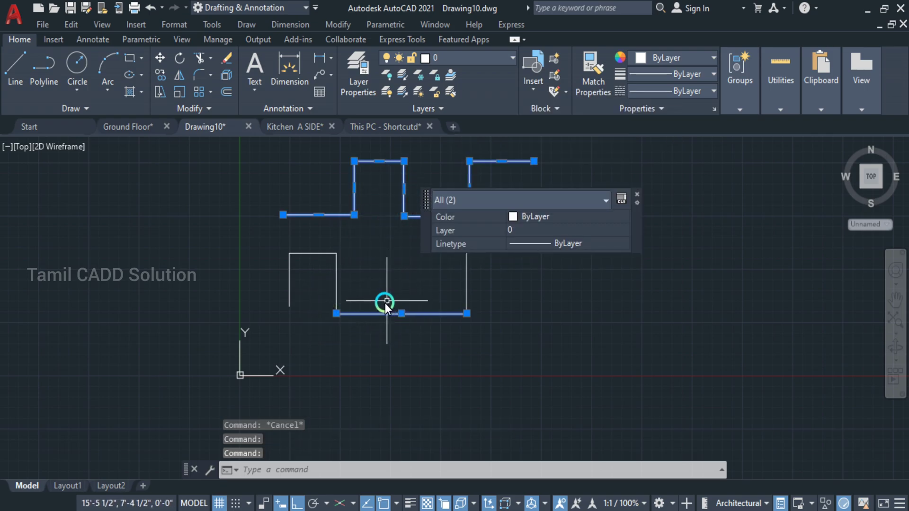
{"action": "key", "text": "Escape"}
{"action": "left_click", "coordinate": [371, 314]}
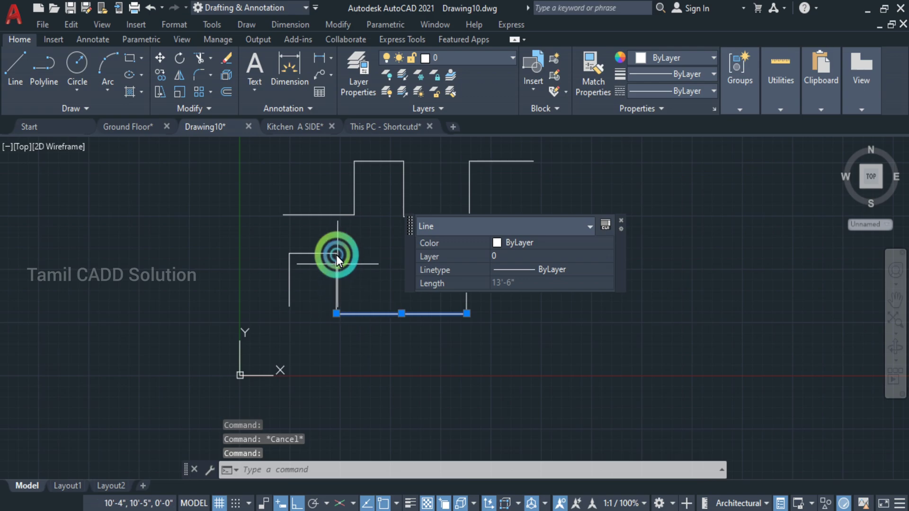
{"action": "left_click", "coordinate": [332, 215]}
{"action": "middle_click_drag", "start_coordinate": [337, 246], "coordinate": [305, 263]}
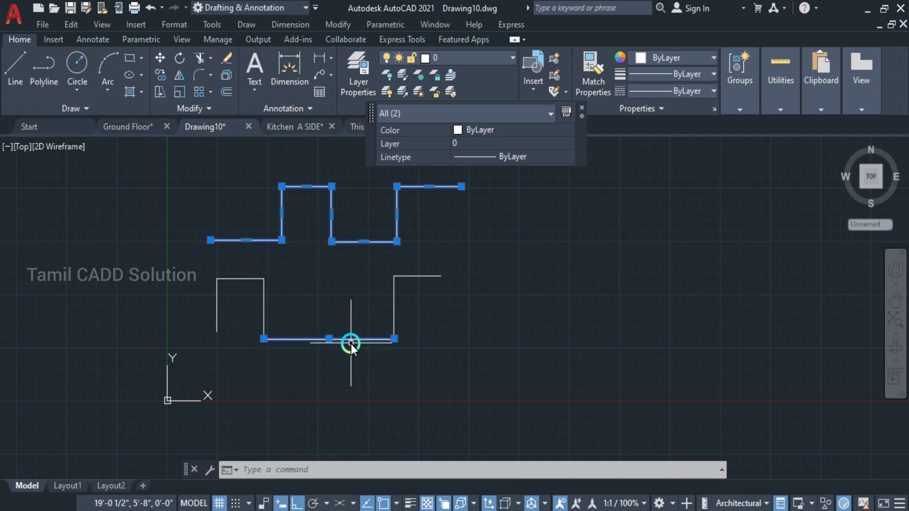
{"action": "middle_click_drag", "start_coordinate": [397, 283], "coordinate": [432, 311]}
Select both stepped shapes completely, clear the selection, and select only the upper polyline with a crossing window
{"action": "left_click", "coordinate": [231, 297]}
{"action": "left_click", "coordinate": [552, 394]}
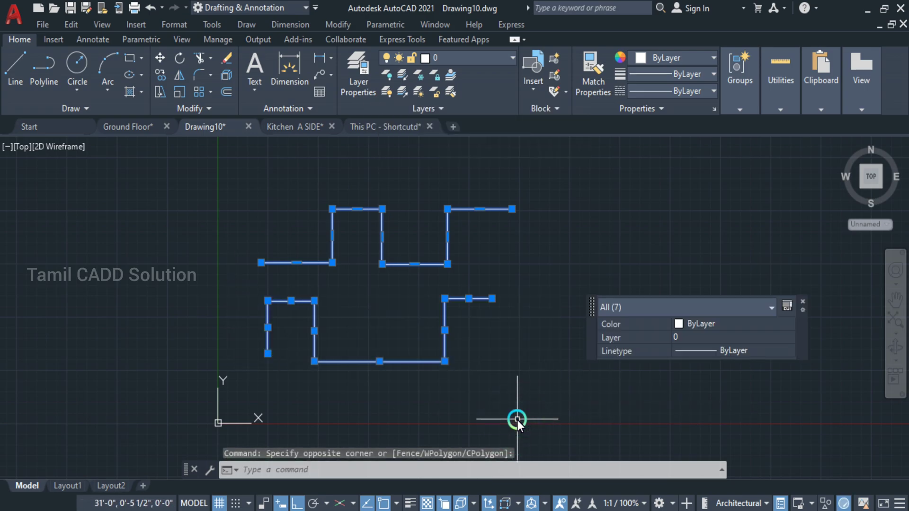
{"action": "key", "text": "Escape"}
{"action": "left_click", "coordinate": [362, 252]}
{"action": "left_click", "coordinate": [329, 238]}
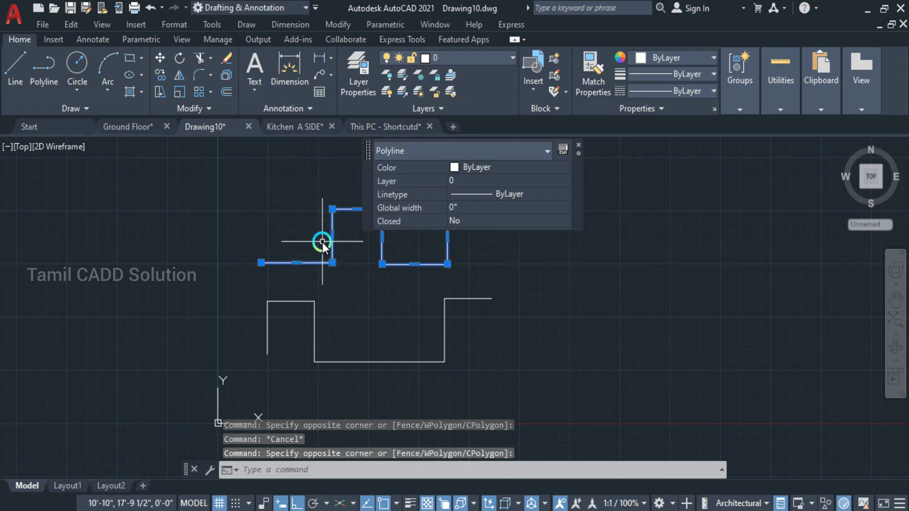
Clear the selection and draw a tall rectangle to the right of the two stepped shapes
{"action": "key", "text": "Escape"}
{"action": "scroll", "coordinate": [296, 261], "scroll_direction": "right", "scroll_amount": 3}
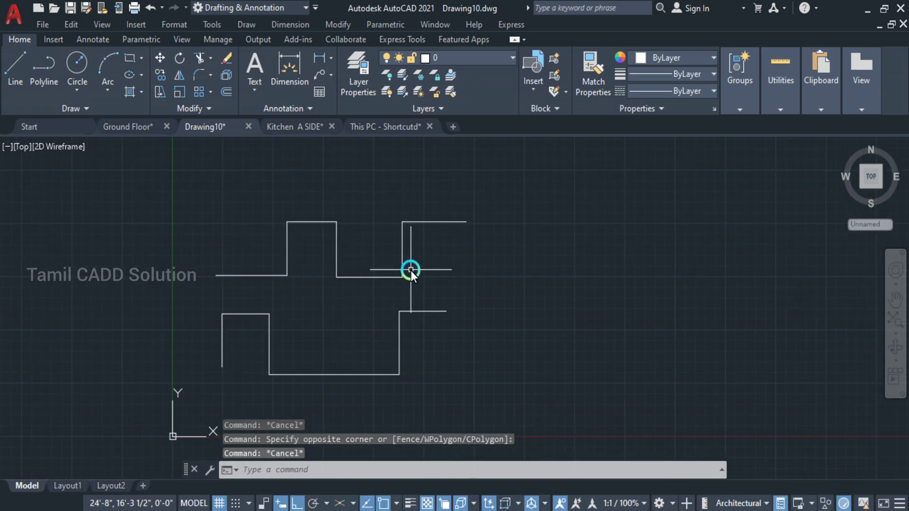
{"action": "type", "text": "RE"}
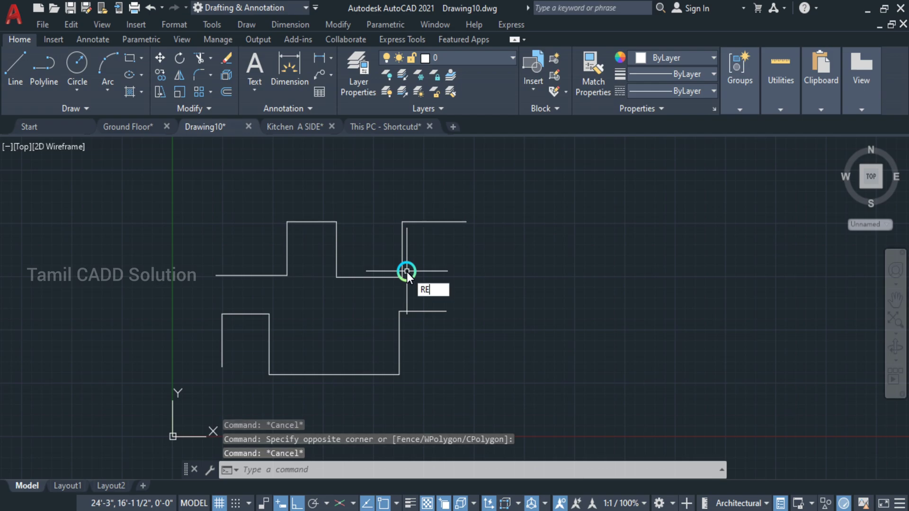
{"action": "type", "text": "C"}
{"action": "key", "text": "Return"}
{"action": "left_click", "coordinate": [551, 219]}
{"action": "left_click", "coordinate": [646, 379]}
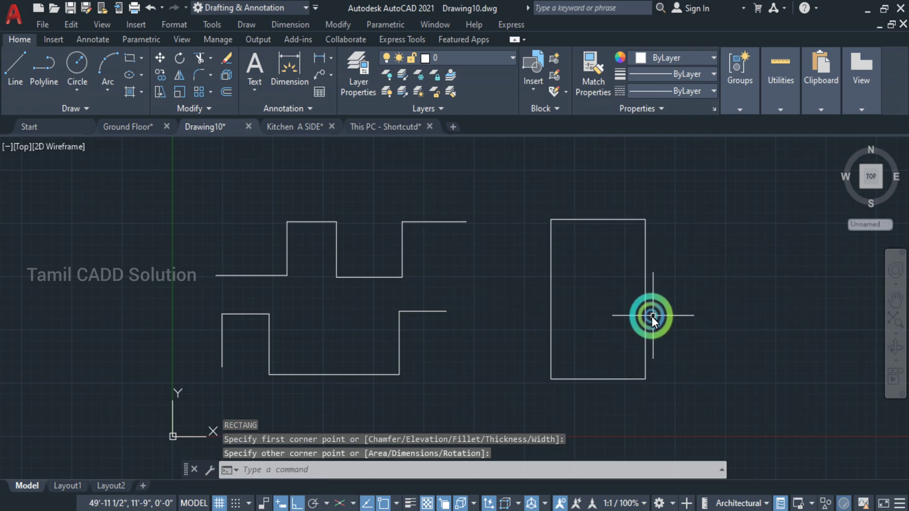
Explode the new rectangle into separate lines
{"action": "left_click", "coordinate": [645, 307]}
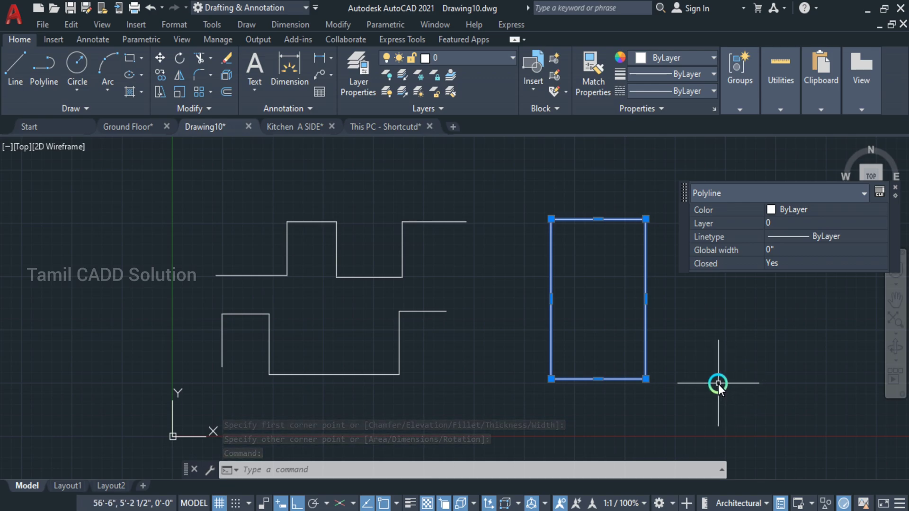
{"action": "type", "text": "X"}
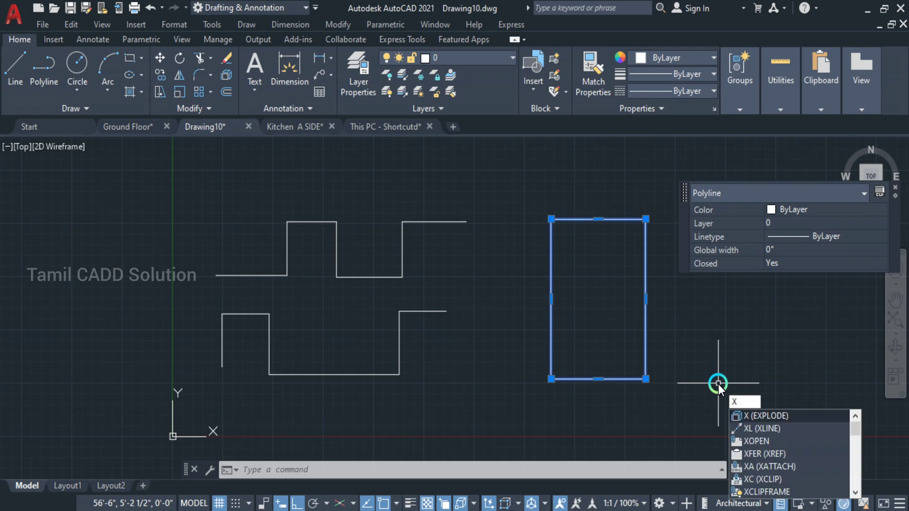
{"action": "key", "text": "Return"}
Select the four sides of the exploded rectangle one at a time to check they are separate, and clear the selection
{"action": "left_click", "coordinate": [661, 279]}
{"action": "left_click", "coordinate": [598, 228]}
{"action": "left_click", "coordinate": [547, 227]}
{"action": "left_click", "coordinate": [535, 298]}
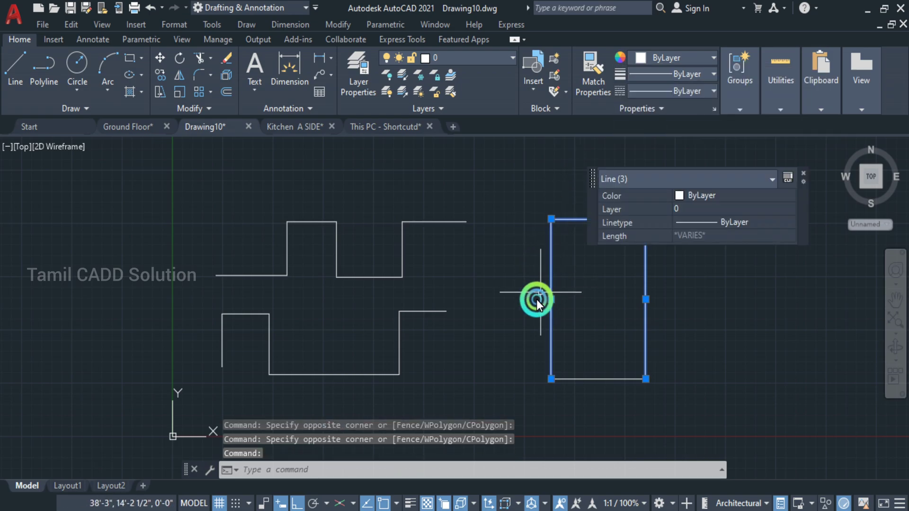
{"action": "left_click", "coordinate": [610, 371]}
{"action": "left_click", "coordinate": [596, 402]}
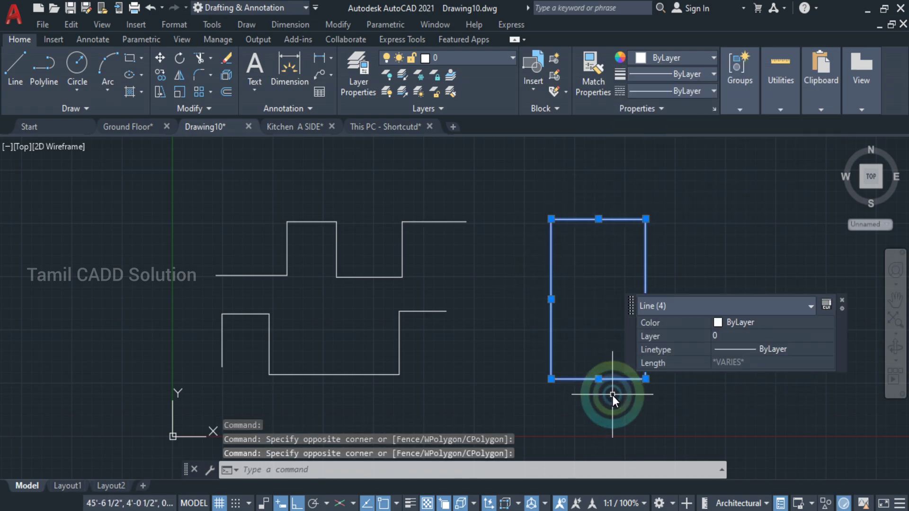
{"action": "key", "text": "Escape"}
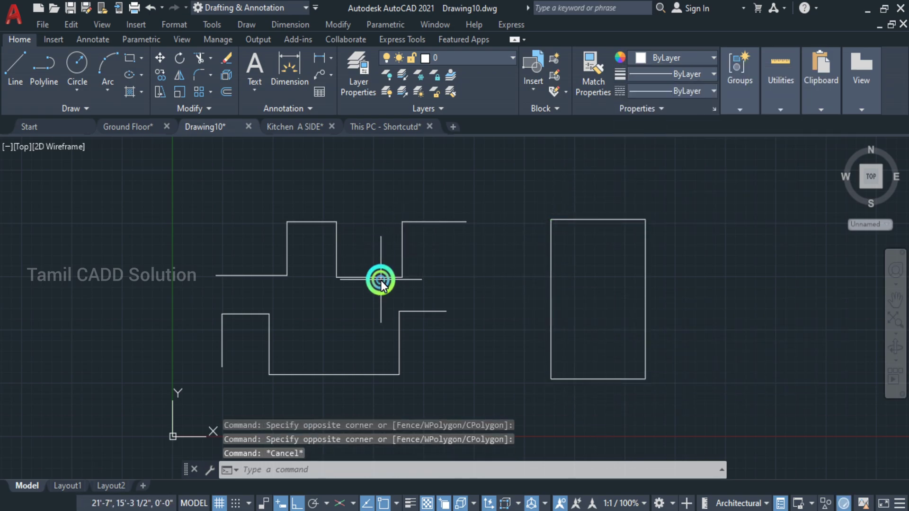
Add a vertex at the middle of the upper polyline's lower horizontal segment, placing it above the segment to form a peak
{"action": "left_click", "coordinate": [381, 280]}
{"action": "middle_click_drag", "start_coordinate": [332, 288], "coordinate": [254, 314]}
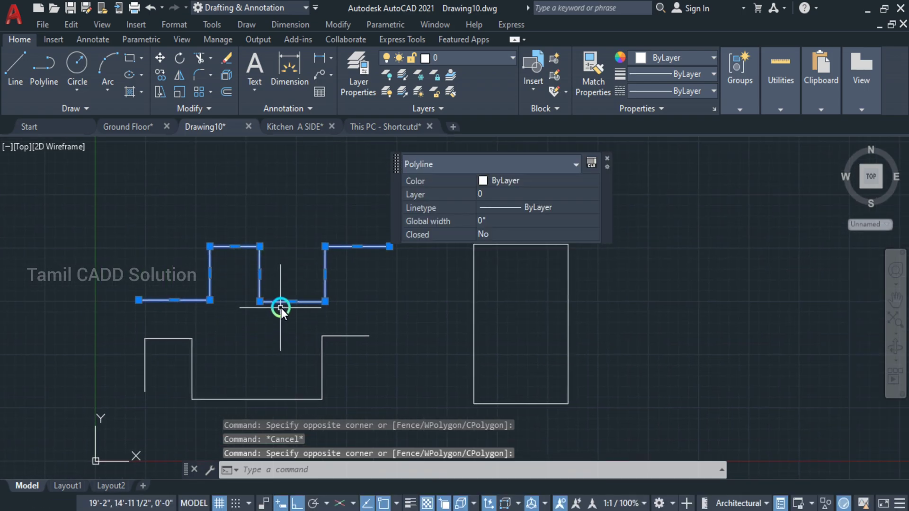
{"action": "mouse_move", "coordinate": [292, 301]}
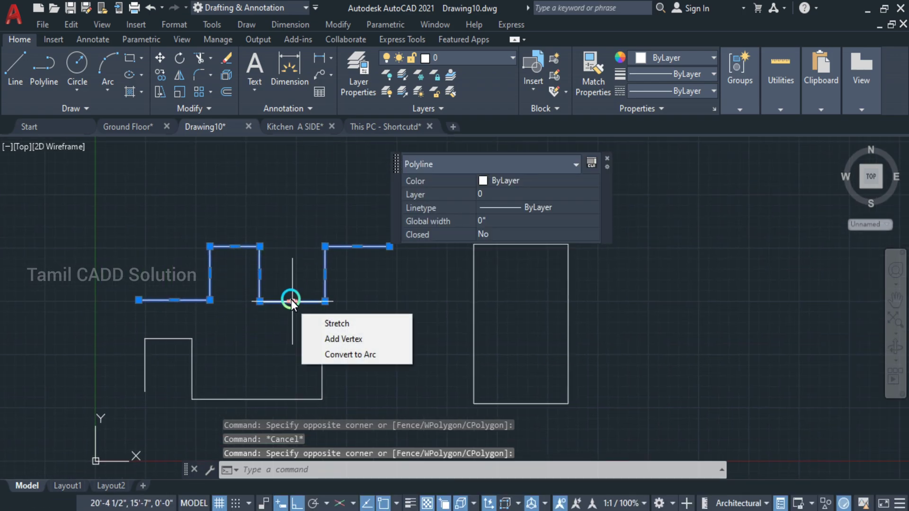
{"action": "left_click", "coordinate": [336, 339]}
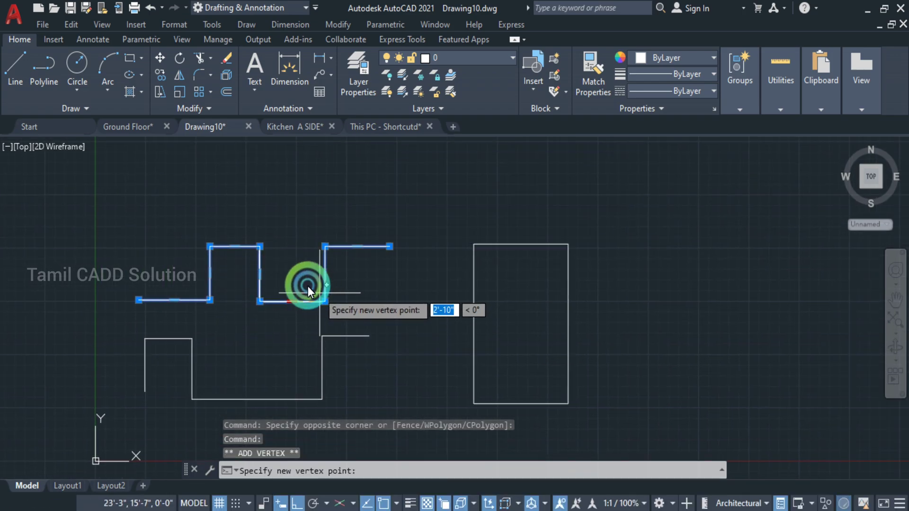
{"action": "left_click", "coordinate": [289, 269]}
{"action": "key", "text": "Escape"}
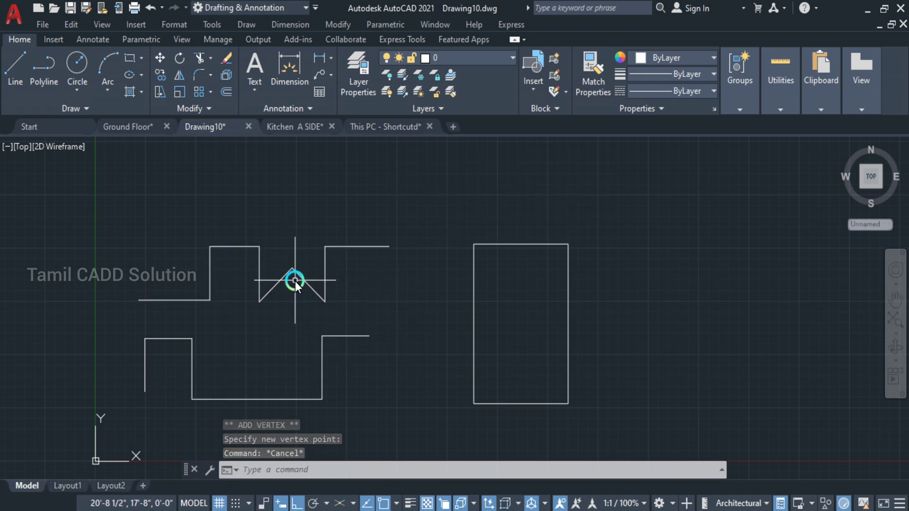
Convert the polyline's vertical segment beside the peak to an arc bulging about 1'-7" to the right
{"action": "scroll", "coordinate": [325, 265], "scroll_direction": "up", "scroll_amount": 4}
{"action": "left_click", "coordinate": [325, 267]}
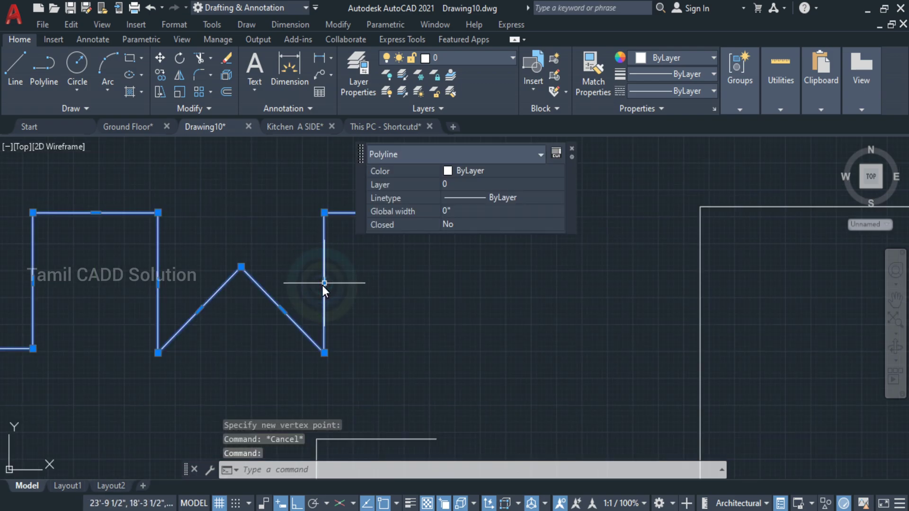
{"action": "mouse_move", "coordinate": [323, 287]}
{"action": "left_click", "coordinate": [376, 342]}
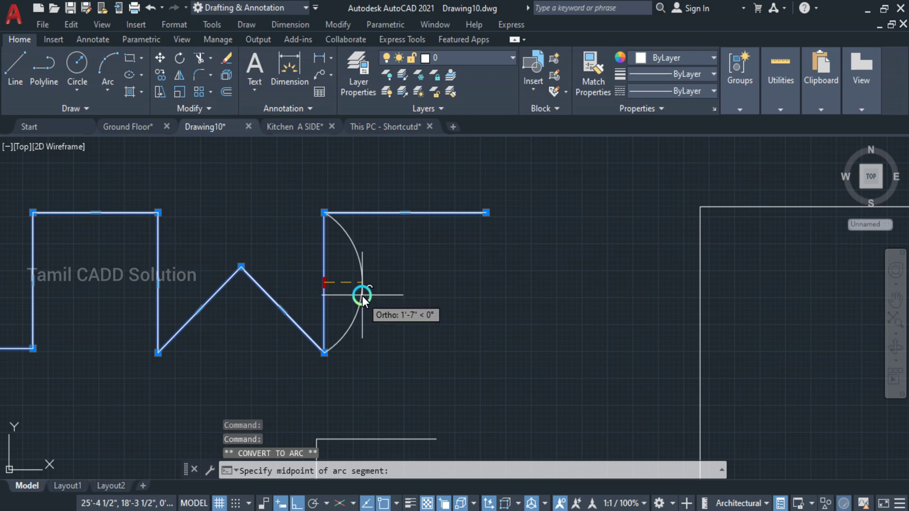
{"action": "left_click", "coordinate": [362, 297]}
{"action": "key", "text": "Escape"}
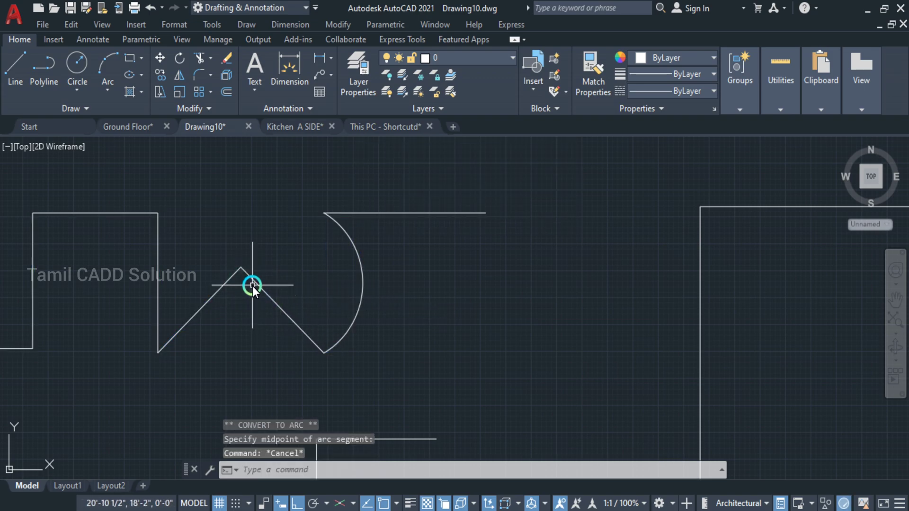
Move the left side of the exploded rectangle away from the other sides by its midpoint grip, and clear the selection
{"action": "scroll", "coordinate": [270, 288], "scroll_direction": "down", "scroll_amount": 3}
{"action": "left_click", "coordinate": [514, 274]}
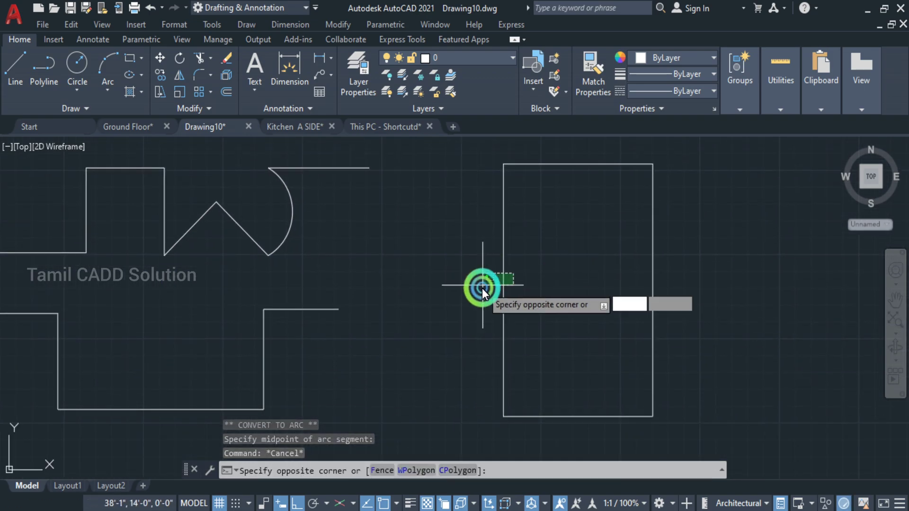
{"action": "left_click", "coordinate": [482, 288]}
{"action": "left_click", "coordinate": [504, 290]}
{"action": "left_click", "coordinate": [425, 290]}
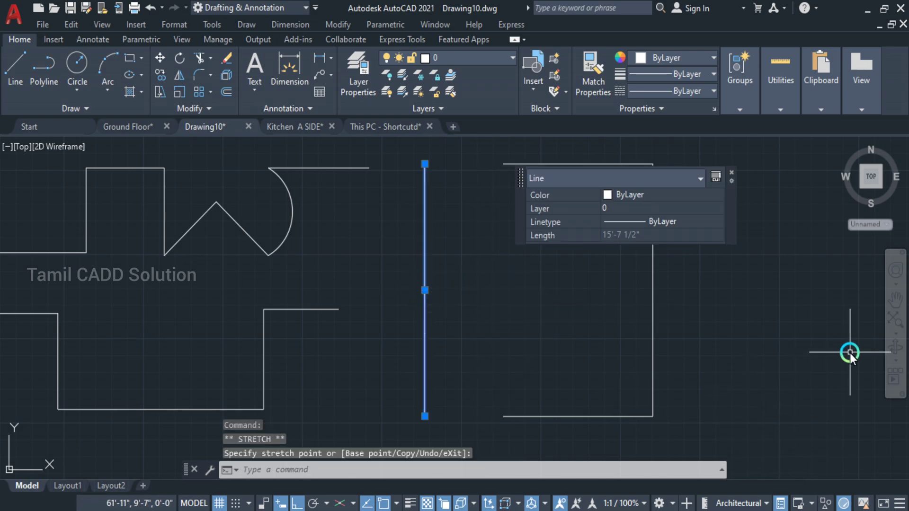
{"action": "scroll", "coordinate": [483, 341], "scroll_direction": "down", "scroll_amount": 5}
{"action": "middle_click_drag", "start_coordinate": [483, 341], "coordinate": [559, 310]}
{"action": "key", "text": "Escape"}
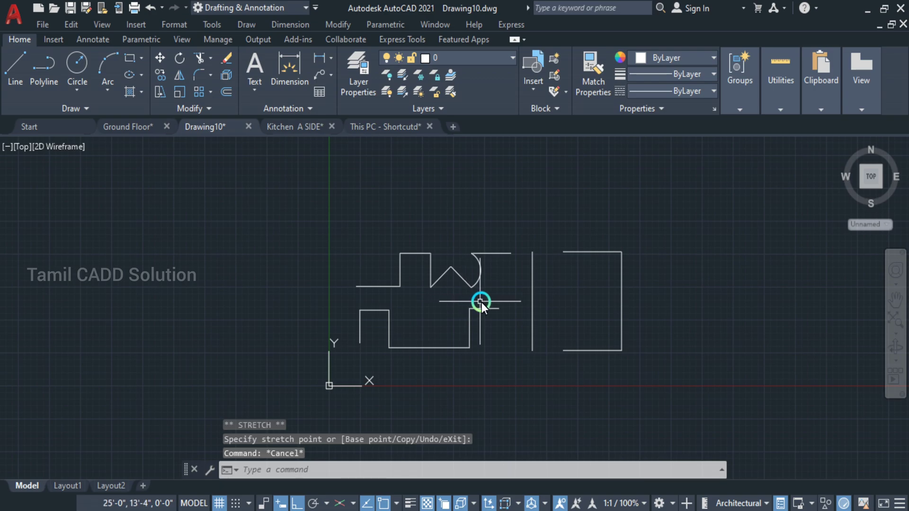
Erase the modified polyline and all the remaining lines in the drawing
{"action": "scroll", "coordinate": [442, 274], "scroll_direction": "up", "scroll_amount": 3}
{"action": "left_click", "coordinate": [441, 283]}
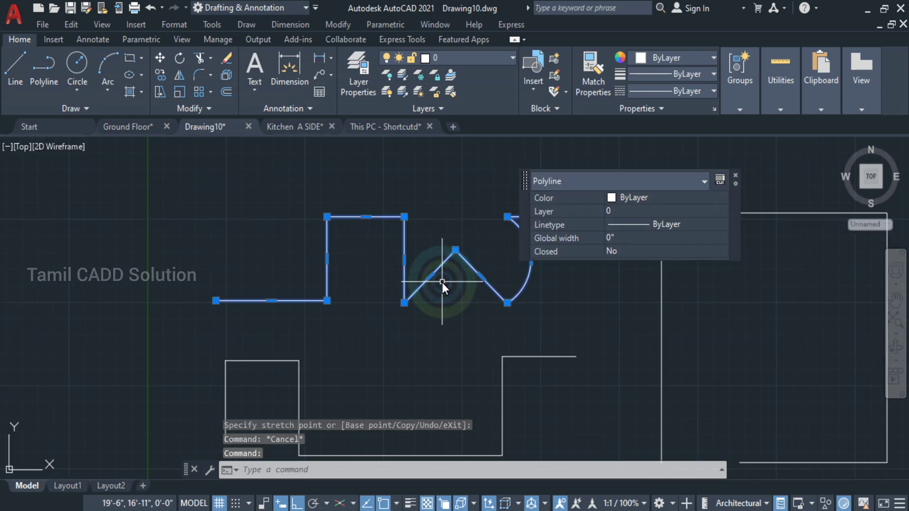
{"action": "key", "text": "Delete"}
{"action": "scroll", "coordinate": [255, 225], "scroll_direction": "down", "scroll_amount": 4}
{"action": "left_click", "coordinate": [212, 194]}
{"action": "left_click", "coordinate": [485, 315]}
{"action": "key", "text": "Delete"}
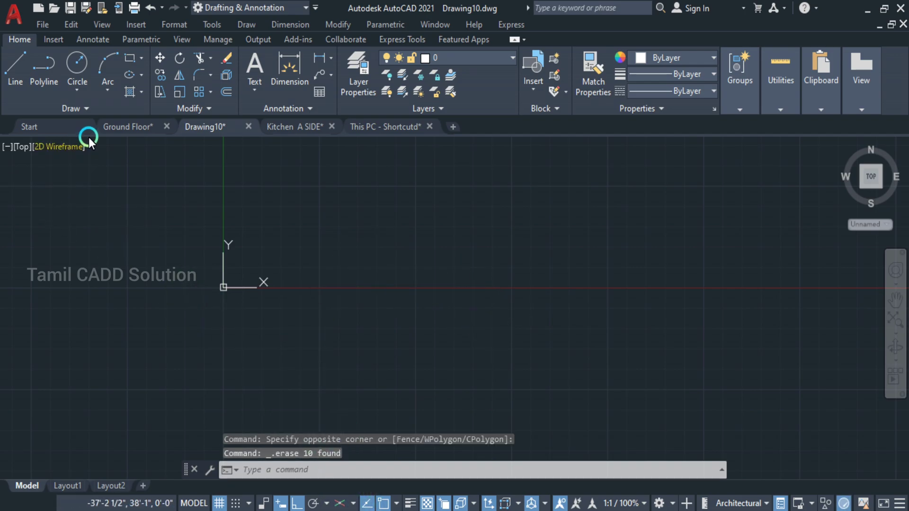
{"action": "left_click", "coordinate": [28, 111]}
{"action": "left_click", "coordinate": [26, 126]}
{"action": "key", "text": "Escape"}
{"action": "key", "text": "Escape"}
{"action": "key", "text": "Escape"}
{"action": "key", "text": "Escape"}
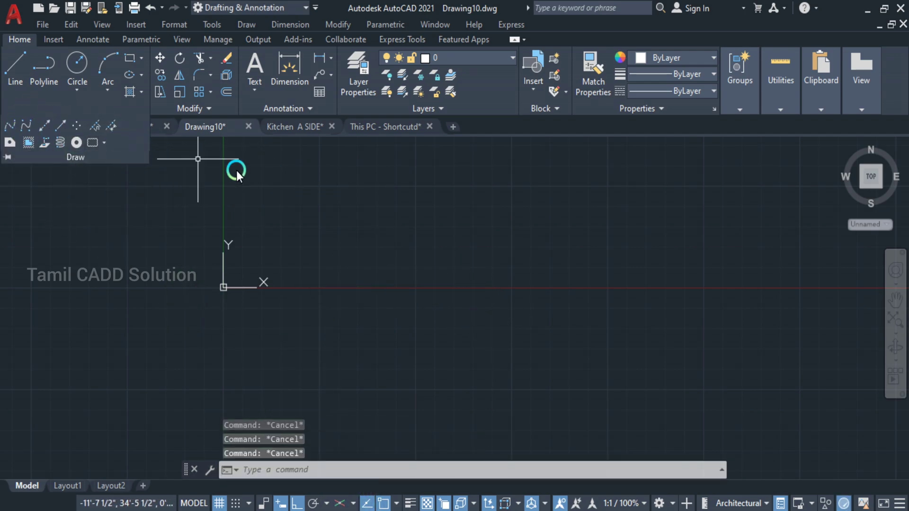
{"action": "left_click", "coordinate": [388, 237]}
Browse the recent documents on the start page and open the Ground Floor drawing
{"action": "left_click", "coordinate": [31, 122]}
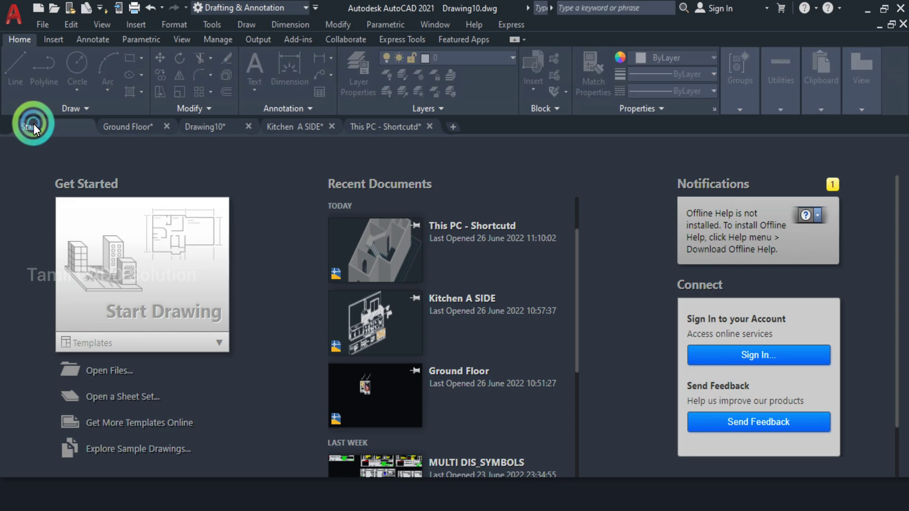
{"action": "scroll", "coordinate": [450, 325], "scroll_direction": "down", "scroll_amount": 2}
{"action": "scroll", "coordinate": [443, 366], "scroll_direction": "down", "scroll_amount": 6}
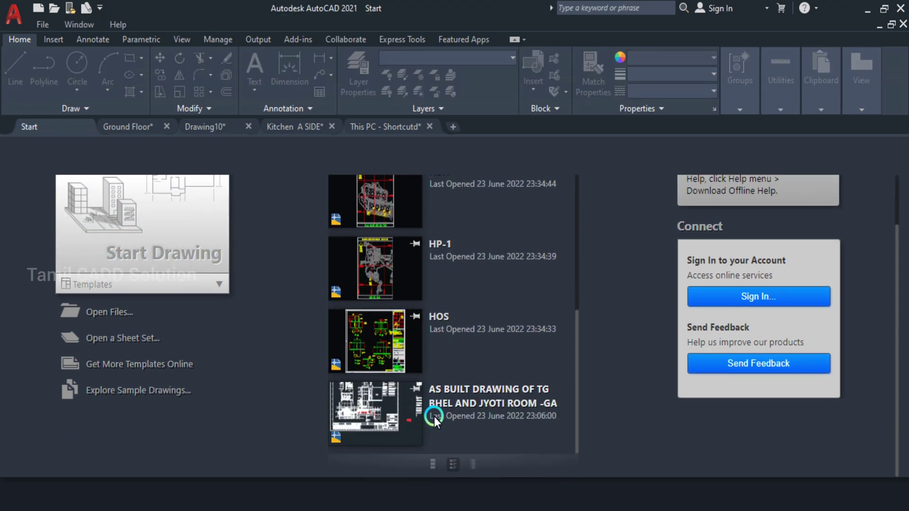
{"action": "scroll", "coordinate": [444, 393], "scroll_direction": "up", "scroll_amount": 4}
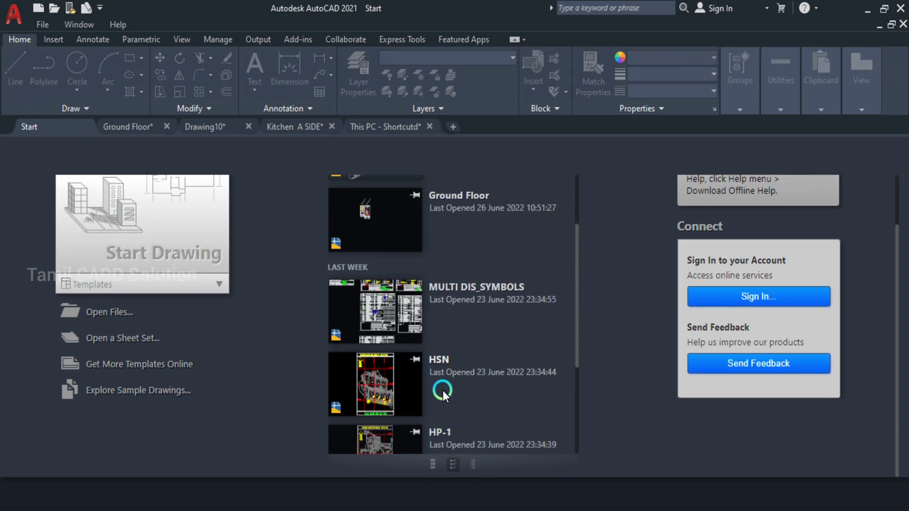
{"action": "scroll", "coordinate": [442, 306], "scroll_direction": "up", "scroll_amount": 2}
{"action": "left_click", "coordinate": [442, 309]}
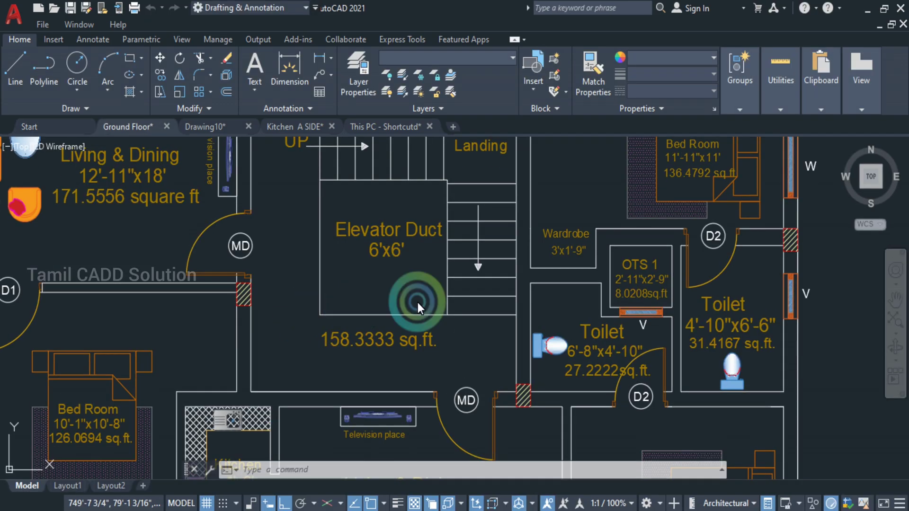
Start a polyline at the elevator duct's lower right corner and trace its right and top edges to the UP flight's left end
{"action": "scroll", "coordinate": [349, 286], "scroll_direction": "up", "scroll_amount": 8}
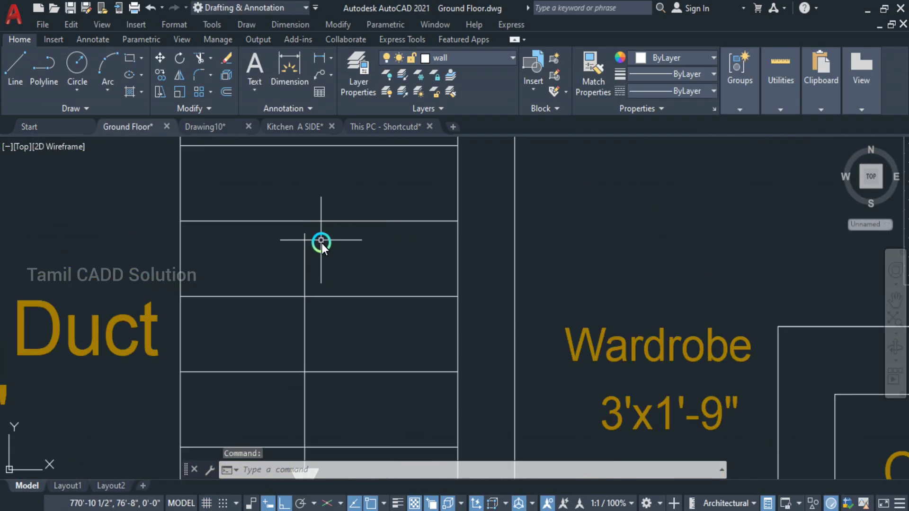
{"action": "scroll", "coordinate": [266, 228], "scroll_direction": "down", "scroll_amount": 4}
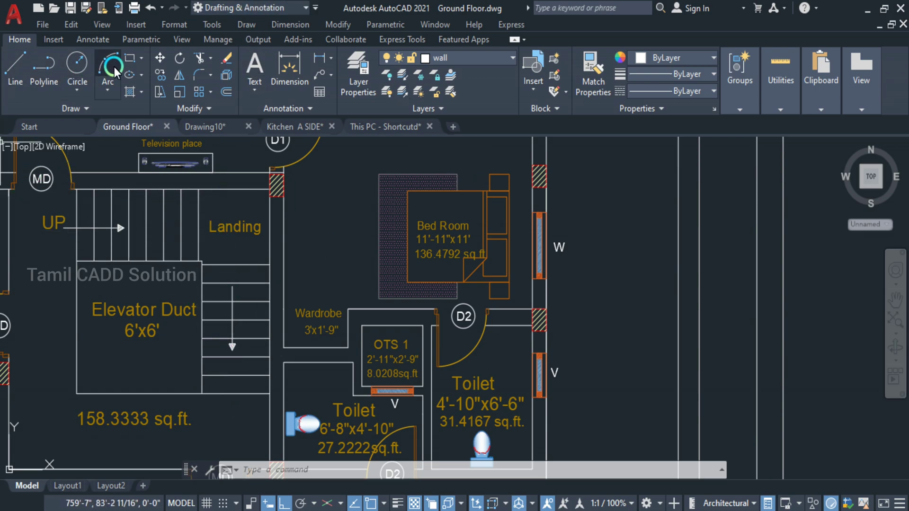
{"action": "left_click", "coordinate": [45, 70]}
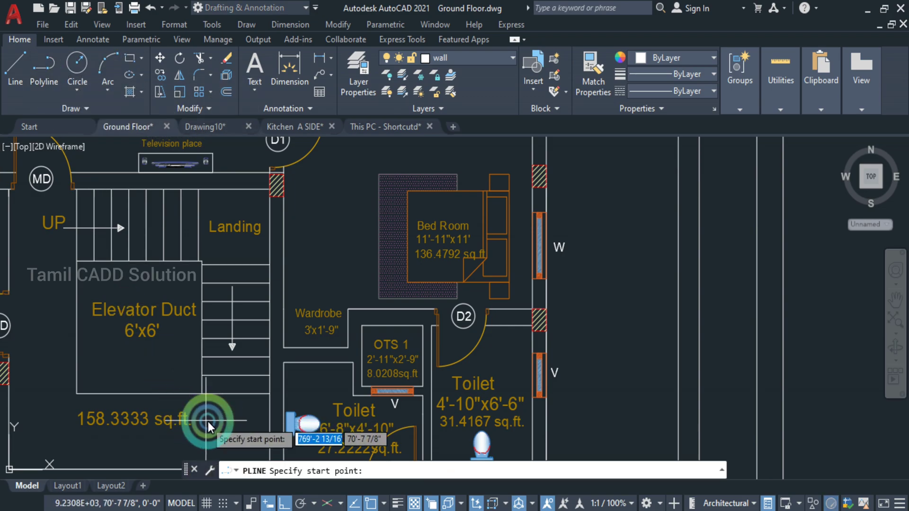
{"action": "left_click", "coordinate": [198, 390]}
{"action": "scroll", "coordinate": [203, 272], "scroll_direction": "up", "scroll_amount": 5}
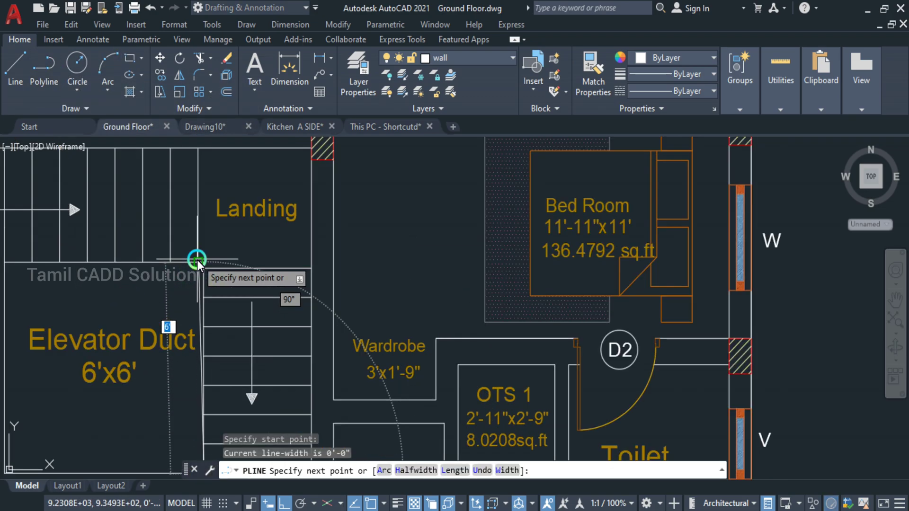
{"action": "left_click", "coordinate": [211, 268]}
{"action": "middle_click_drag", "start_coordinate": [116, 270], "coordinate": [645, 318]}
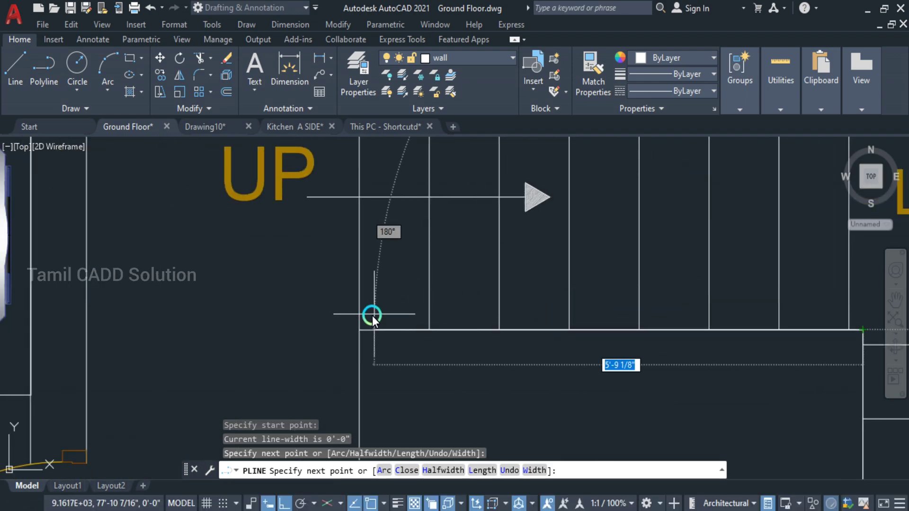
{"action": "left_click", "coordinate": [360, 335]}
Continue the polyline up the UP flight's left edge and along the wall to the landing's upper right corner
{"action": "middle_click_drag", "start_coordinate": [382, 279], "coordinate": [376, 438]}
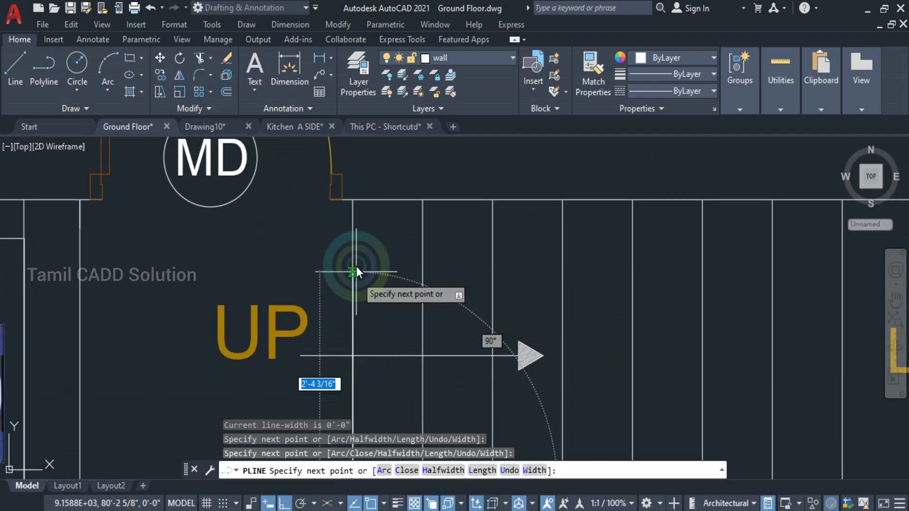
{"action": "left_click", "coordinate": [357, 200]}
{"action": "scroll", "coordinate": [356, 204], "scroll_direction": "down", "scroll_amount": 5}
{"action": "middle_click_drag", "start_coordinate": [692, 248], "coordinate": [422, 236]}
{"action": "scroll", "coordinate": [432, 240], "scroll_direction": "up", "scroll_amount": 8}
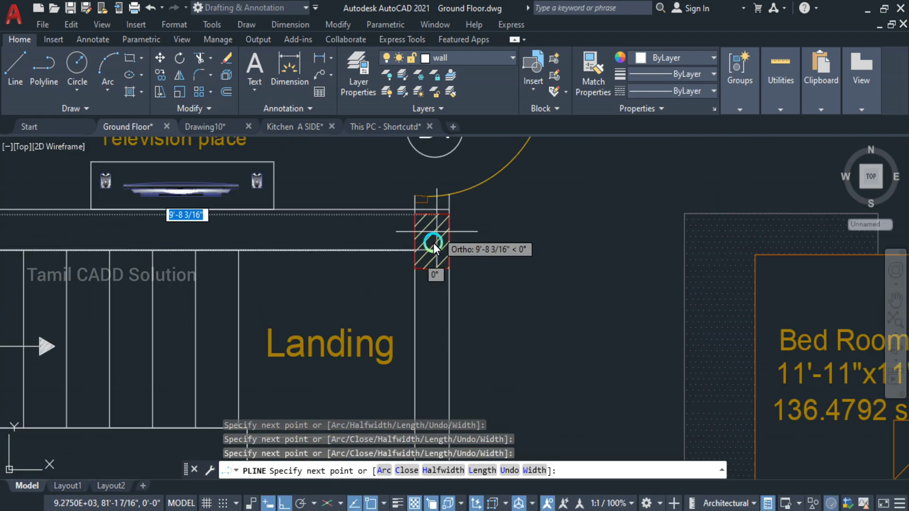
{"action": "left_click", "coordinate": [399, 249]}
Complete the staircase polyline down the landing's right wall and back to its start point, and select it
{"action": "scroll", "coordinate": [398, 270], "scroll_direction": "down", "scroll_amount": 5}
{"action": "middle_click_drag", "start_coordinate": [402, 401], "coordinate": [399, 161]}
{"action": "scroll", "coordinate": [410, 223], "scroll_direction": "up", "scroll_amount": 7}
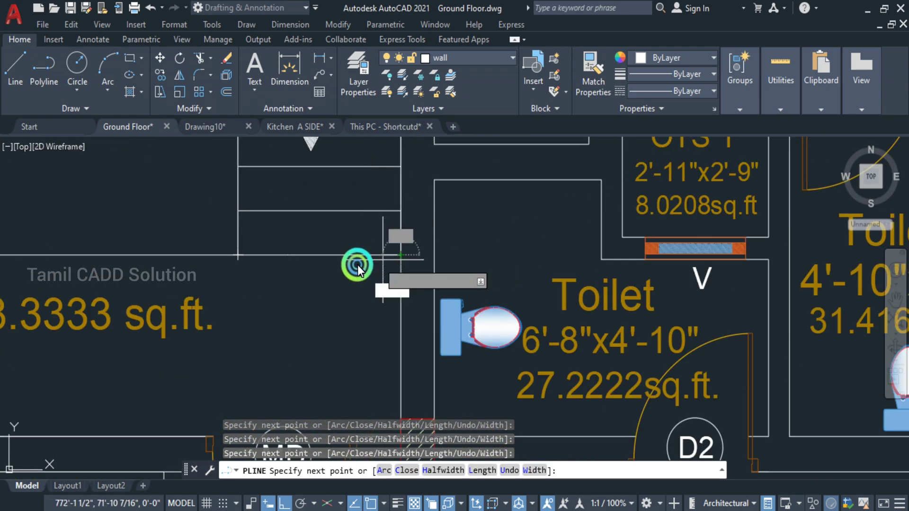
{"action": "left_click", "coordinate": [238, 254]}
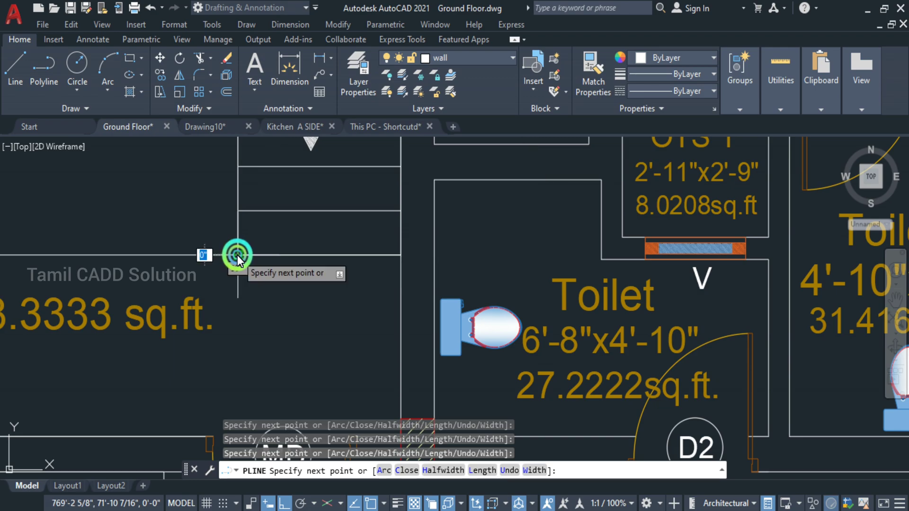
{"action": "key", "text": "Escape"}
{"action": "left_click", "coordinate": [310, 256]}
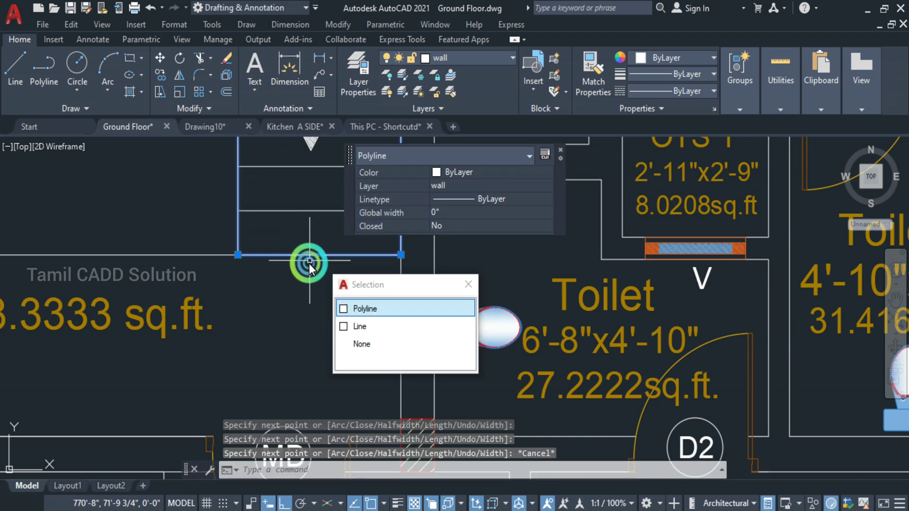
Move the staircase polyline out of the first floor plan into the empty space beyond the ground floor sheet
{"action": "left_click", "coordinate": [359, 308]}
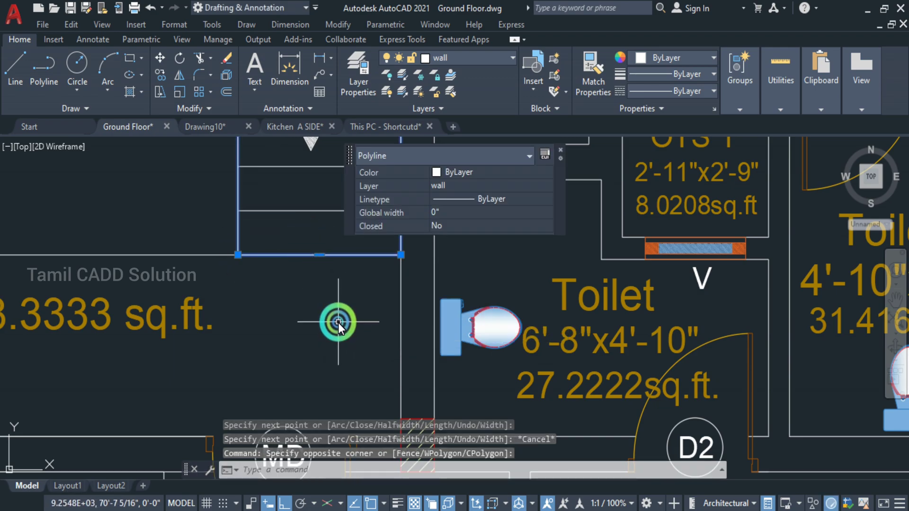
{"action": "type", "text": "M"}
{"action": "key", "text": "Return"}
{"action": "left_click", "coordinate": [287, 300]}
{"action": "scroll", "coordinate": [308, 342], "scroll_direction": "down", "scroll_amount": 6}
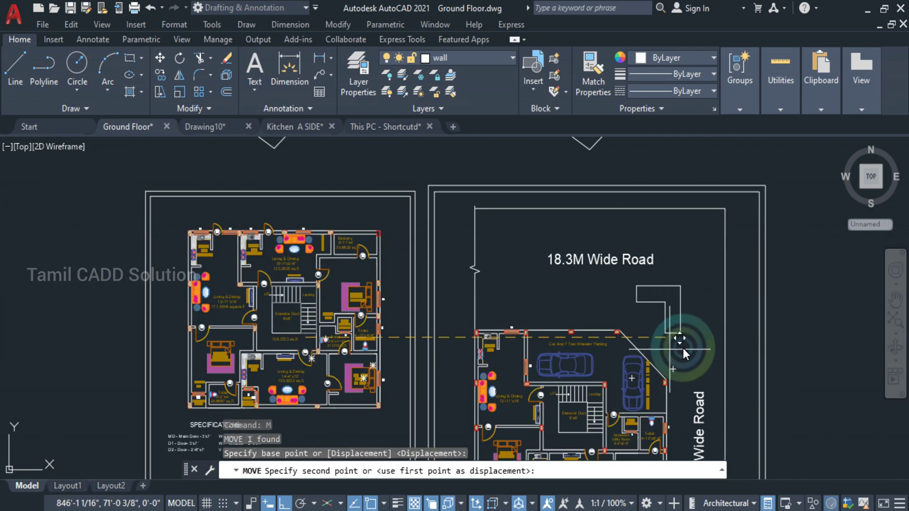
{"action": "left_click", "coordinate": [821, 338]}
{"action": "middle_click_drag", "start_coordinate": [825, 334], "coordinate": [450, 298]}
Select the moved staircase outline to check it as a single polyline, and clear the selection
{"action": "scroll", "coordinate": [450, 266], "scroll_direction": "up", "scroll_amount": 2}
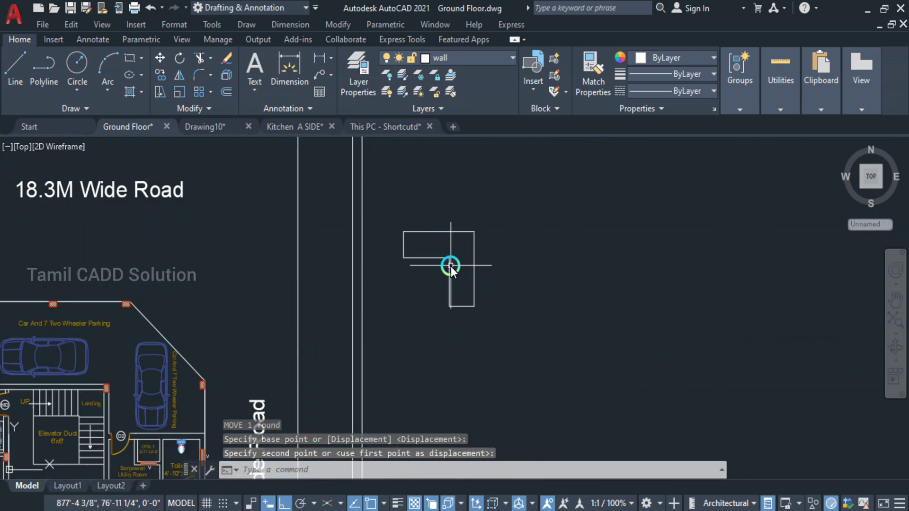
{"action": "scroll", "coordinate": [457, 264], "scroll_direction": "up", "scroll_amount": 2}
{"action": "mouse_move", "coordinate": [458, 260]}
{"action": "middle_mouse_down"}
{"action": "mouse_move", "coordinate": [490, 247]}
{"action": "mouse_move", "coordinate": [607, 238]}
{"action": "middle_mouse_up"}
{"action": "left_click", "coordinate": [588, 247]}
{"action": "left_click", "coordinate": [554, 293]}
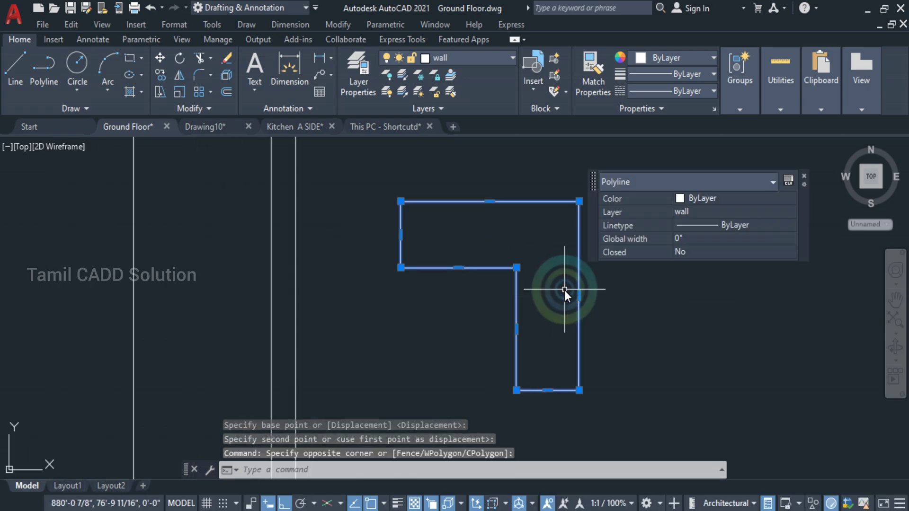
{"action": "key", "text": "Escape"}
{"action": "scroll", "coordinate": [461, 270], "scroll_direction": "down", "scroll_amount": 5}
{"action": "middle_click_drag", "start_coordinate": [461, 270], "coordinate": [723, 236]}
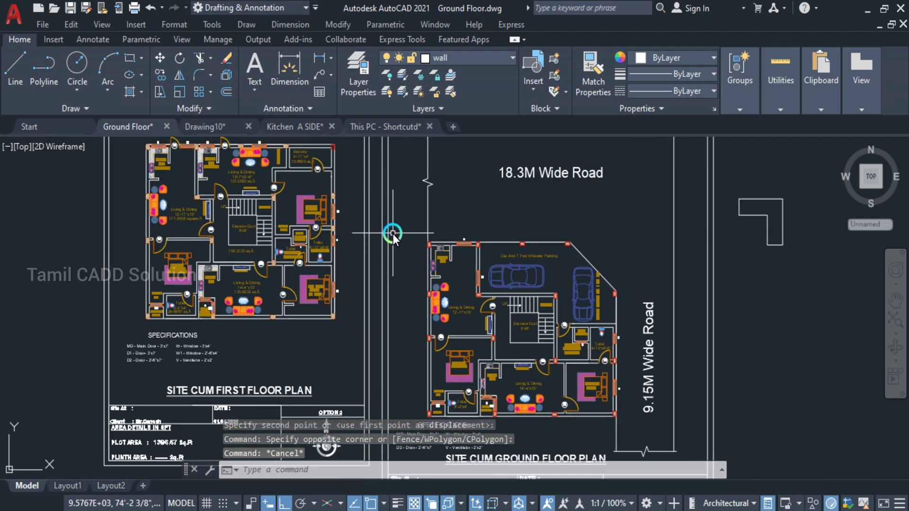
Undo the move of the staircase polyline
{"action": "key", "text": "ctrl+z"}
{"action": "key", "text": "ctrl+z"}
{"action": "scroll", "coordinate": [547, 291], "scroll_direction": "down", "scroll_amount": 5}
{"action": "middle_click_drag", "start_coordinate": [547, 292], "coordinate": [205, 311]}
{"action": "scroll", "coordinate": [449, 282], "scroll_direction": "down", "scroll_amount": 5}
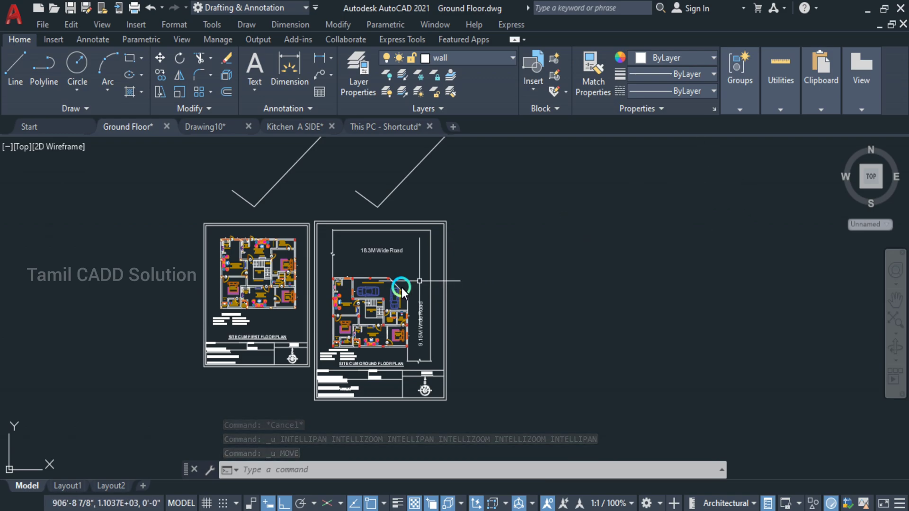
Select the staircase polyline around the UP flight, landing and down flight, and isolate it from the rest of the drawing
{"action": "scroll", "coordinate": [402, 288], "scroll_direction": "up", "scroll_amount": 6}
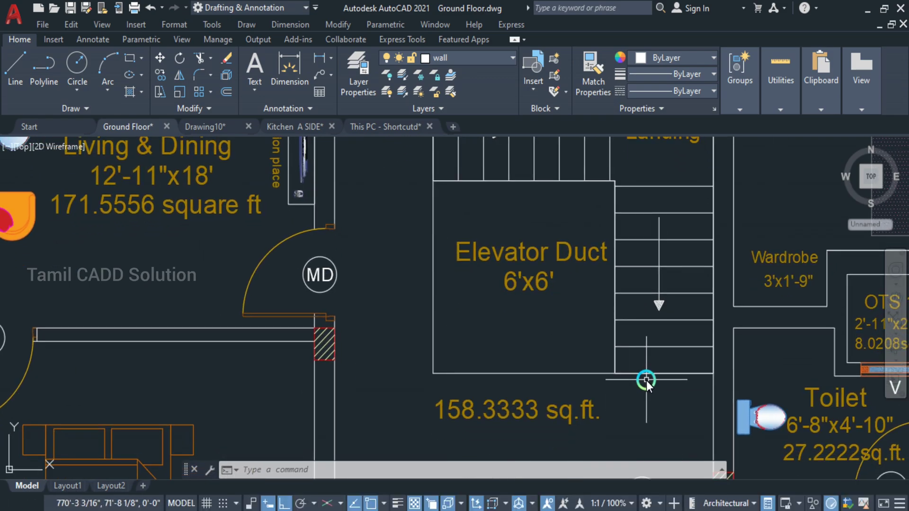
{"action": "left_click", "coordinate": [652, 372]}
{"action": "left_click", "coordinate": [719, 428]}
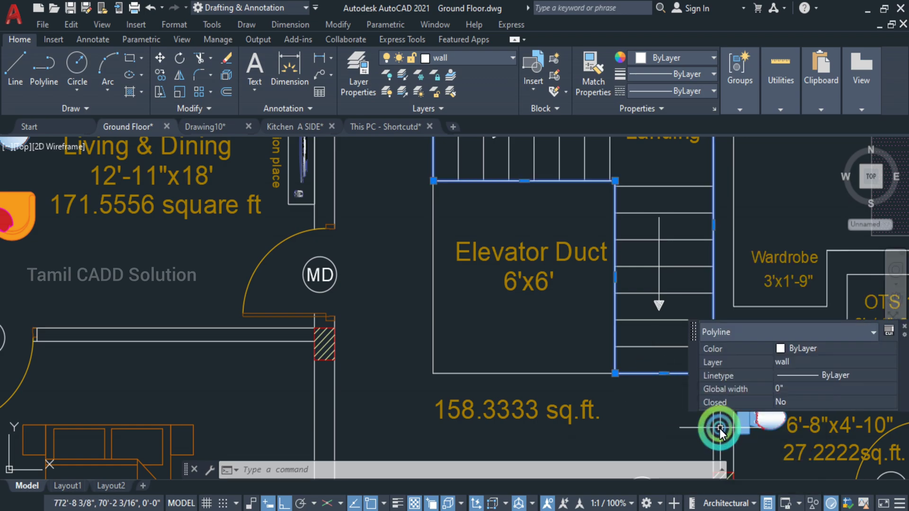
{"action": "scroll", "coordinate": [580, 411], "scroll_direction": "down", "scroll_amount": 3}
{"action": "type", "text": "lSO"}
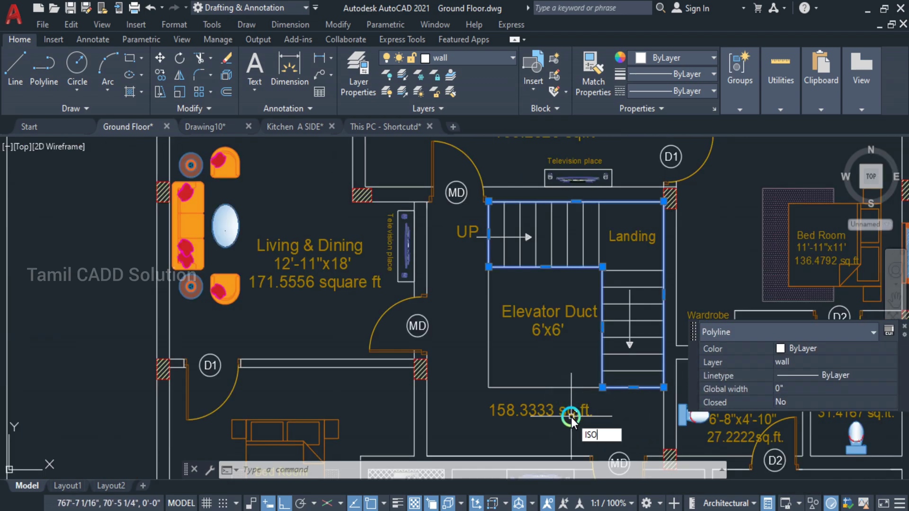
{"action": "type", "text": "LATE"}
{"action": "key", "text": "Return"}
{"action": "scroll", "coordinate": [410, 218], "scroll_direction": "down", "scroll_amount": 5}
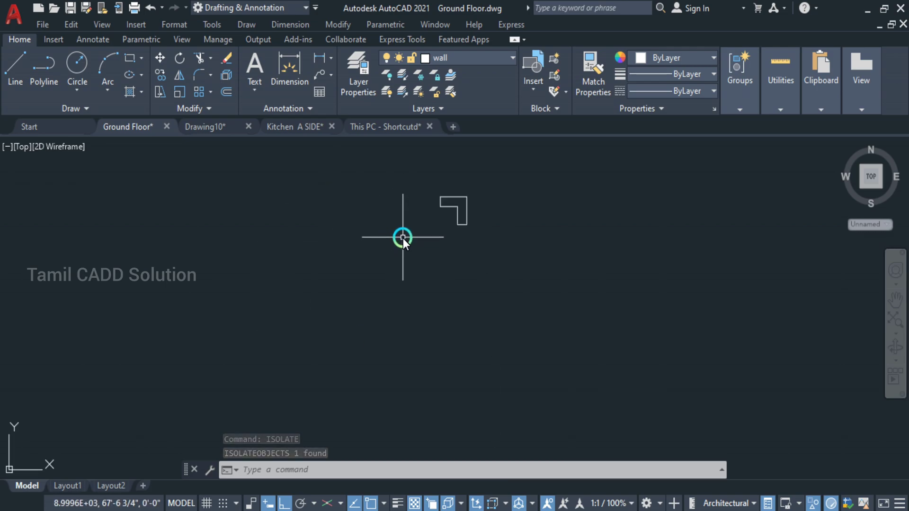
Fill the isolated staircase outline using the Gradient command with a point picked inside it
{"action": "left_click", "coordinate": [141, 90]}
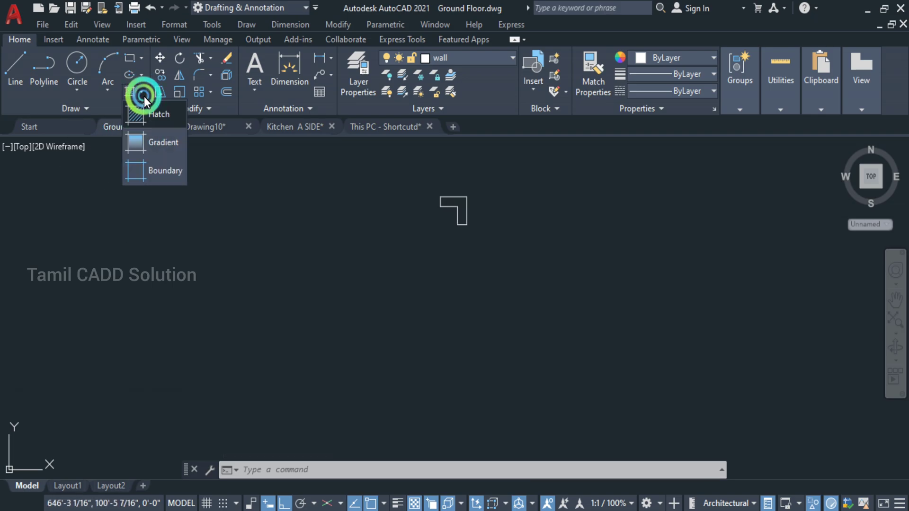
{"action": "left_click", "coordinate": [500, 217]}
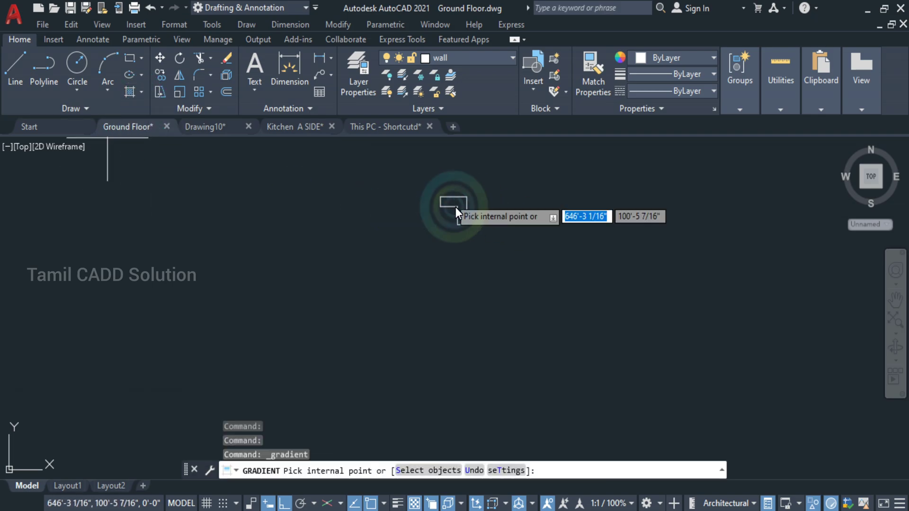
{"action": "scroll", "coordinate": [457, 204], "scroll_direction": "up", "scroll_amount": 2}
{"action": "left_click", "coordinate": [504, 254]}
{"action": "scroll", "coordinate": [456, 204], "scroll_direction": "up", "scroll_amount": 3}
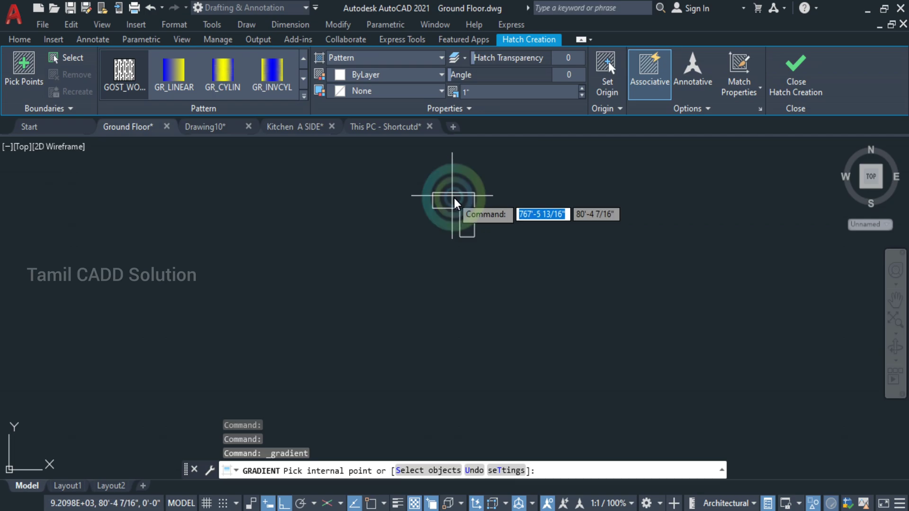
{"action": "left_click", "coordinate": [456, 203]}
Try several hatch patterns on the staircase outline, set the pattern to AR-HBONE, and finish the hatch
{"action": "left_click", "coordinate": [125, 72]}
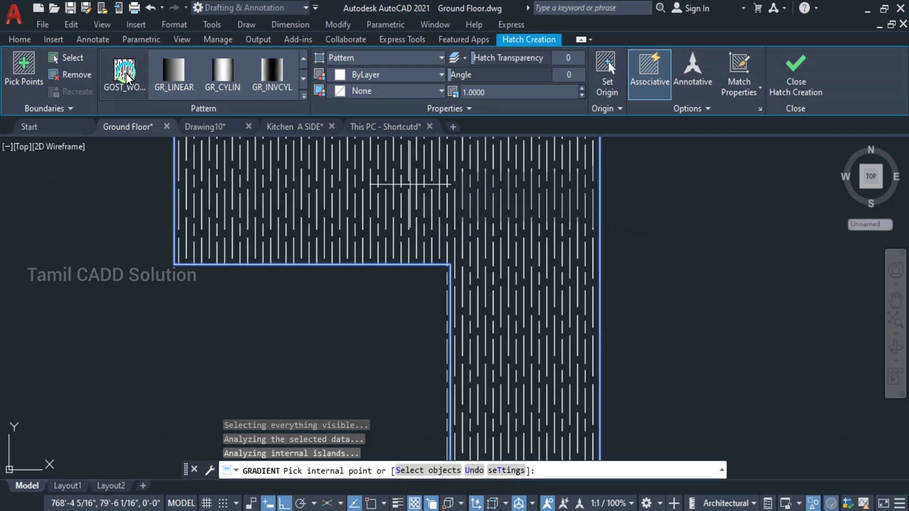
{"action": "left_click", "coordinate": [304, 57]}
{"action": "left_click", "coordinate": [303, 58]}
{"action": "left_click", "coordinate": [304, 58]}
{"action": "left_click", "coordinate": [212, 84]}
{"action": "left_click", "coordinate": [124, 76]}
{"action": "left_click", "coordinate": [169, 81]}
{"action": "scroll", "coordinate": [169, 81], "scroll_direction": "up", "scroll_amount": 4}
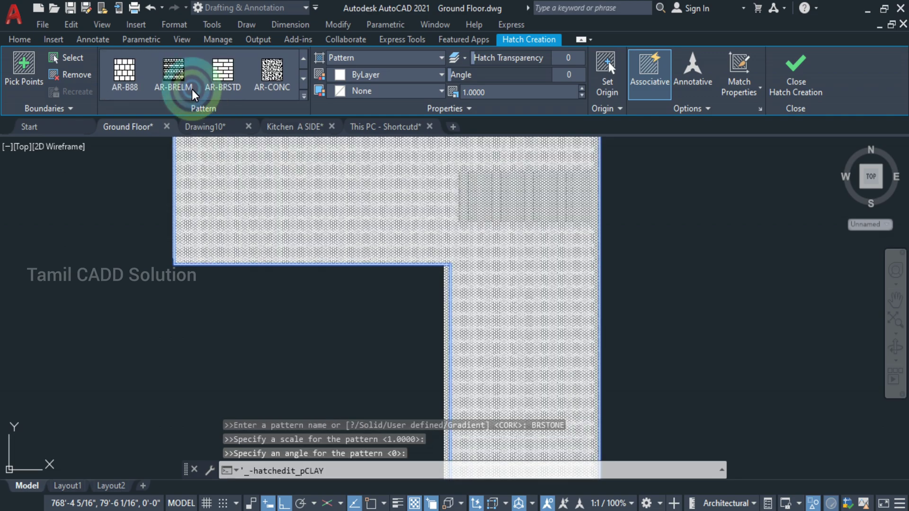
{"action": "left_click", "coordinate": [173, 81]}
{"action": "scroll", "coordinate": [144, 87], "scroll_direction": "down", "scroll_amount": 2}
{"action": "left_click", "coordinate": [124, 72]}
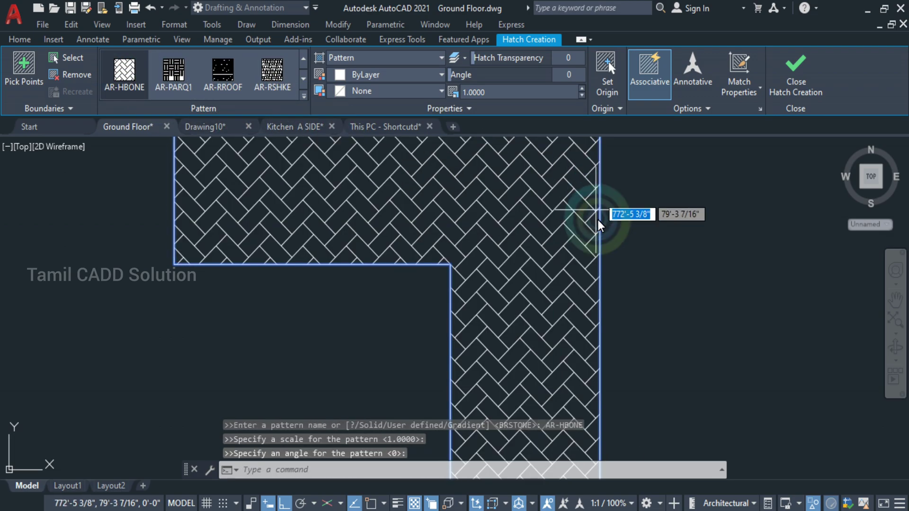
{"action": "scroll", "coordinate": [692, 286], "scroll_direction": "down", "scroll_amount": 5}
{"action": "key", "text": "Escape"}
End the isolation with UNISOLATE to show the whole floor plan around the hatched staircase
{"action": "left_click", "coordinate": [780, 90]}
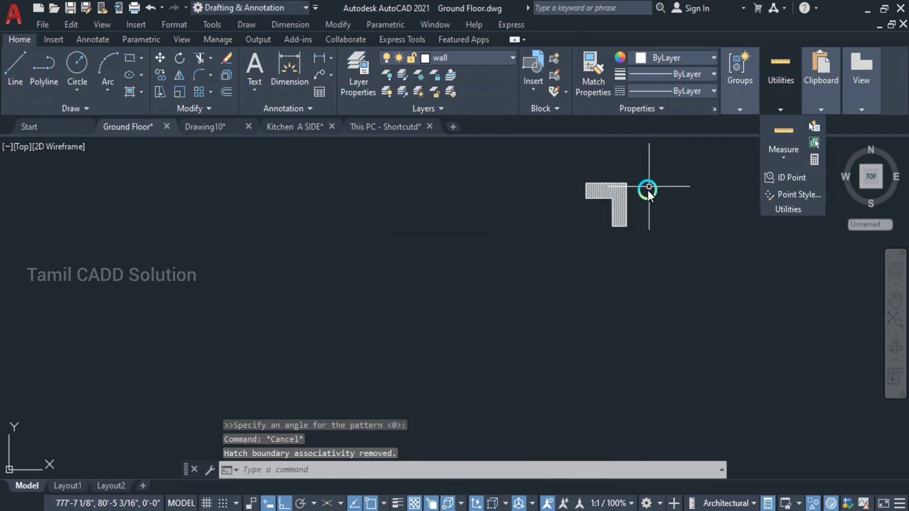
{"action": "middle_click", "coordinate": [655, 203]}
{"action": "middle_click", "coordinate": [656, 202]}
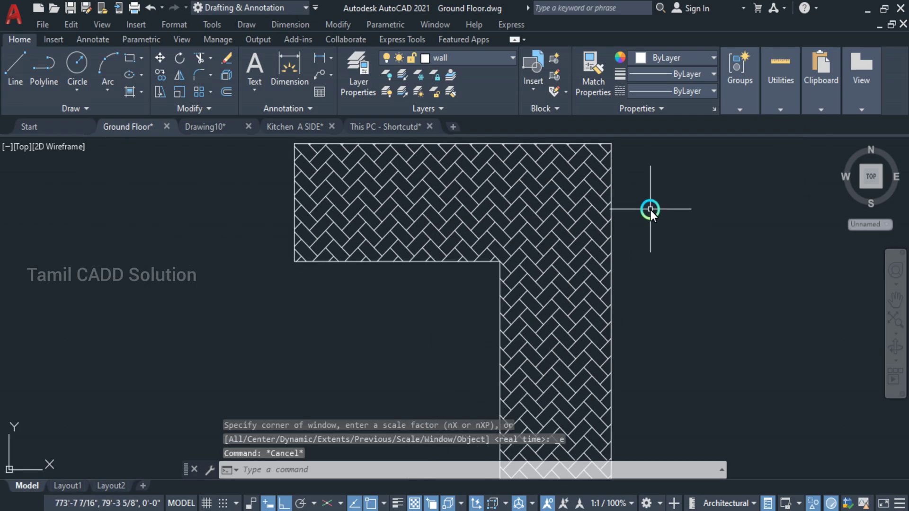
{"action": "type", "text": "UNITS"}
{"action": "key", "text": "Return"}
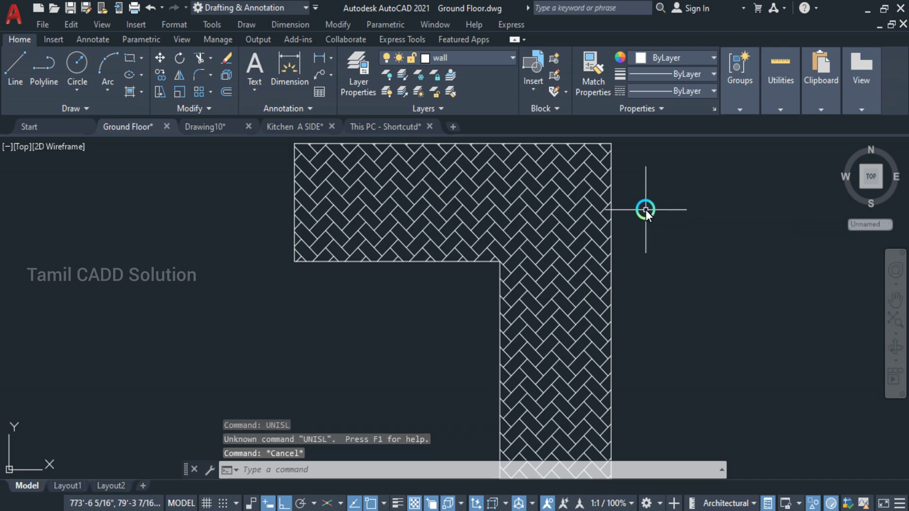
{"action": "type", "text": "UNISO"}
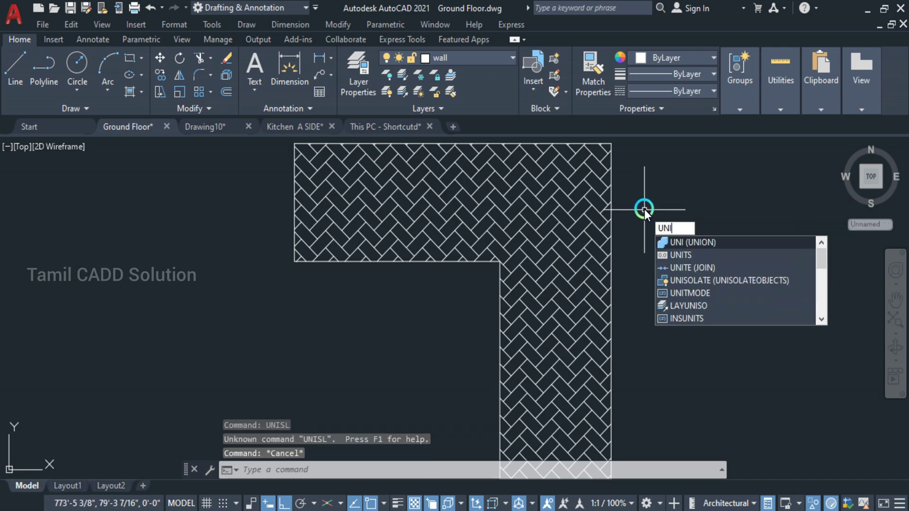
{"action": "key", "text": "Return"}
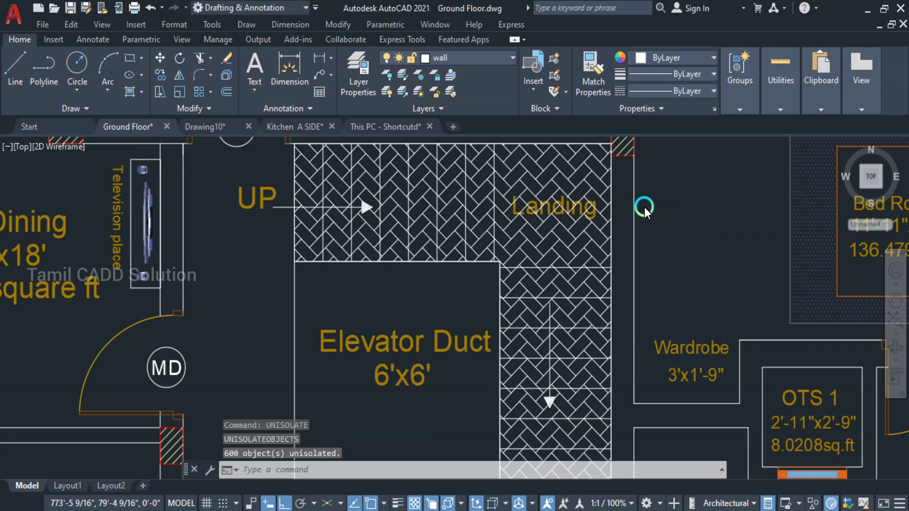
Erase the herringbone hatch from the staircase
{"action": "scroll", "coordinate": [648, 228], "scroll_direction": "down", "scroll_amount": 3}
{"action": "scroll", "coordinate": [425, 292], "scroll_direction": "up", "scroll_amount": 2}
{"action": "scroll", "coordinate": [425, 291], "scroll_direction": "up", "scroll_amount": 5}
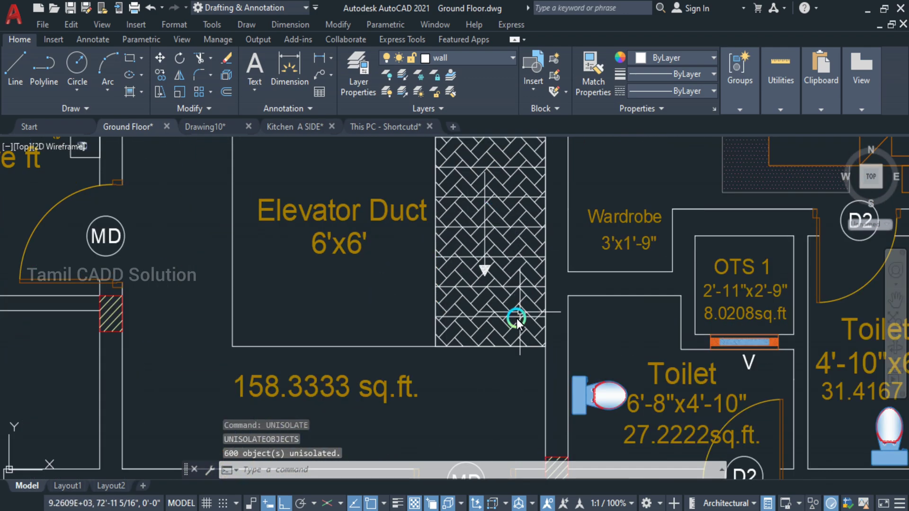
{"action": "scroll", "coordinate": [501, 294], "scroll_direction": "down", "scroll_amount": 3}
{"action": "mouse_move", "coordinate": [501, 294]}
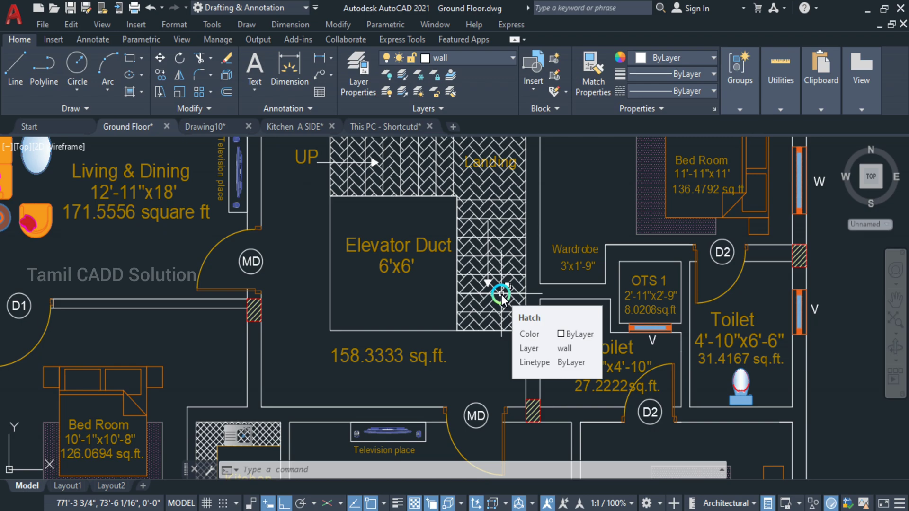
{"action": "left_click", "coordinate": [484, 323]}
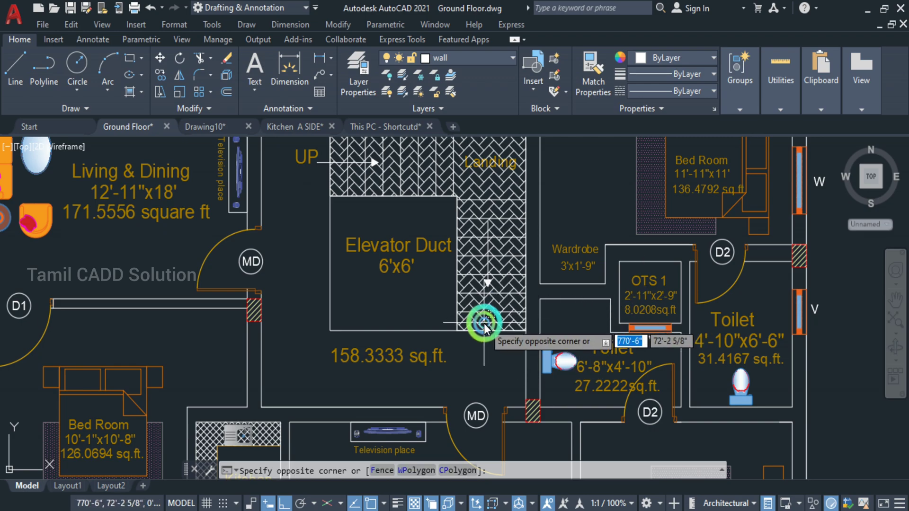
{"action": "left_click", "coordinate": [477, 326]}
{"action": "key", "text": "Delete"}
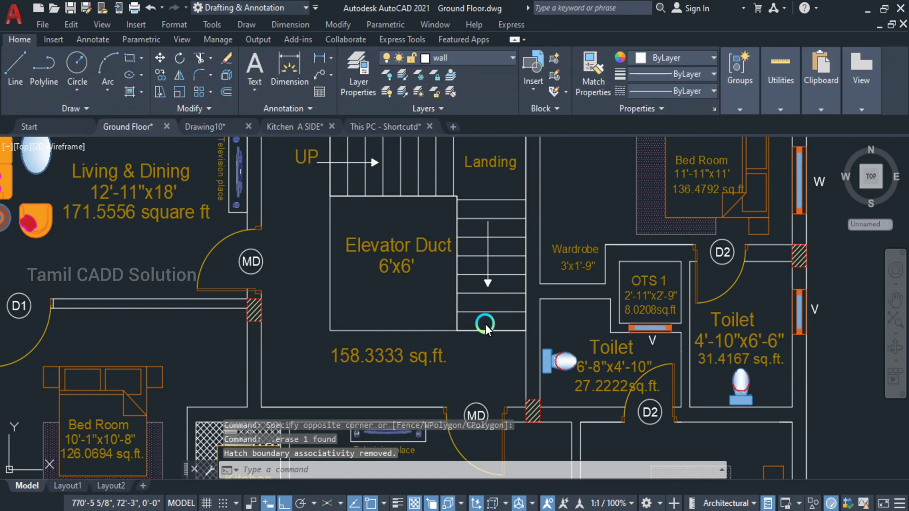
Hatch the treads of the down flight beside the elevator duct one by one with the AR-HBONE pattern
{"action": "type", "text": "h"}
{"action": "key", "text": "Return"}
{"action": "left_click", "coordinate": [483, 321]}
{"action": "left_click", "coordinate": [477, 299]}
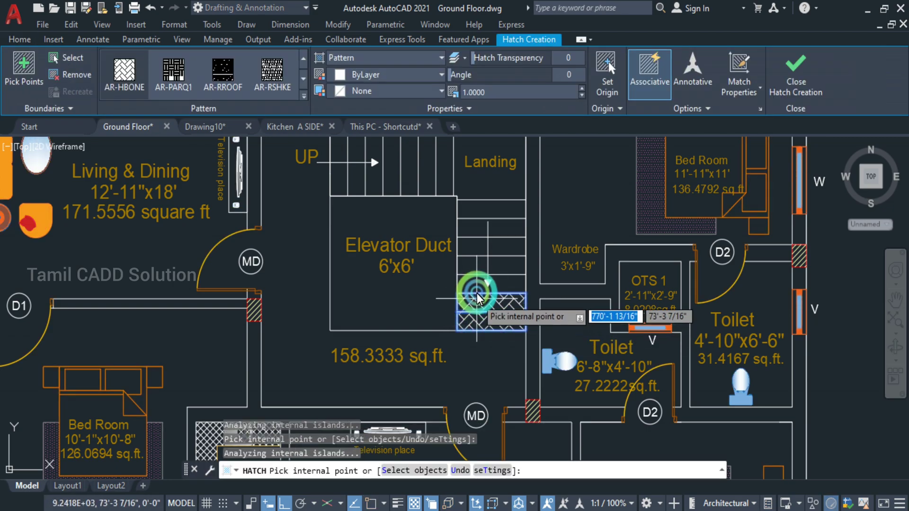
{"action": "left_click", "coordinate": [480, 284]}
{"action": "left_click", "coordinate": [476, 265]}
{"action": "left_click", "coordinate": [474, 246]}
{"action": "left_click", "coordinate": [472, 226]}
{"action": "left_click", "coordinate": [475, 209]}
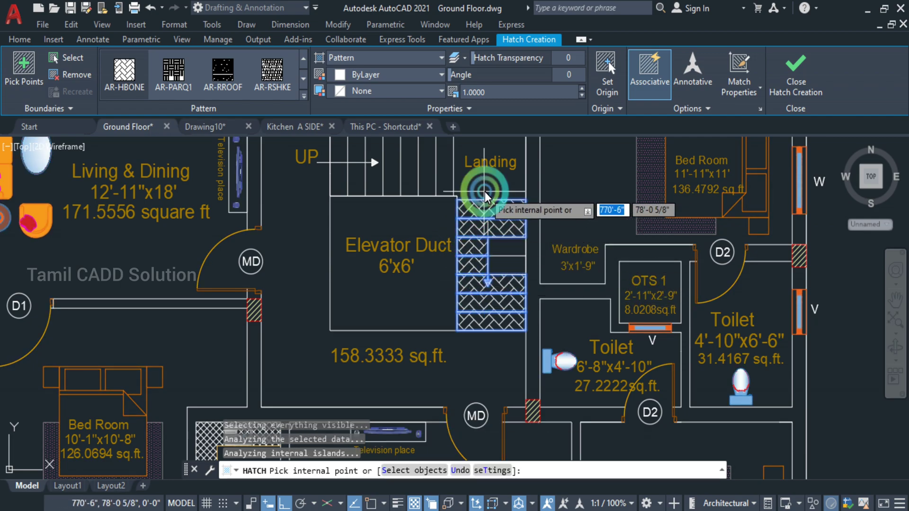
{"action": "scroll", "coordinate": [523, 274], "scroll_direction": "up", "scroll_amount": 4}
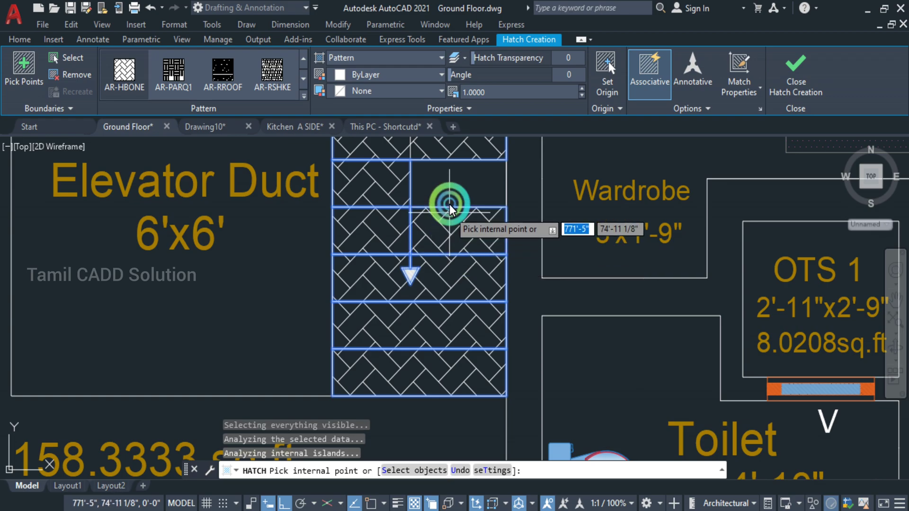
{"action": "scroll", "coordinate": [442, 260], "scroll_direction": "down", "scroll_amount": 5}
{"action": "key", "text": "Escape"}
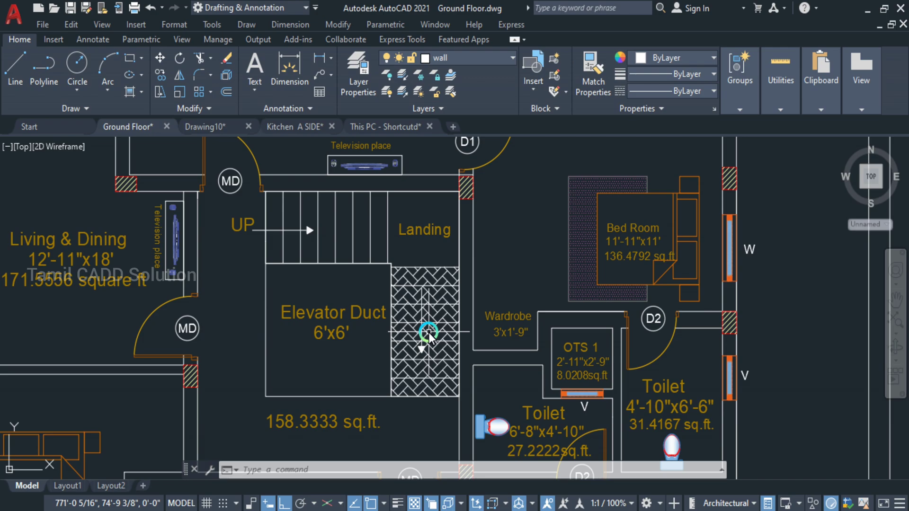
Undo the tread-by-tread hatch and the erasing of the full staircase hatch
{"action": "key", "text": "ctrl+z"}
{"action": "key", "text": "ctrl+z"}
{"action": "scroll", "coordinate": [465, 312], "scroll_direction": "down", "scroll_amount": 5}
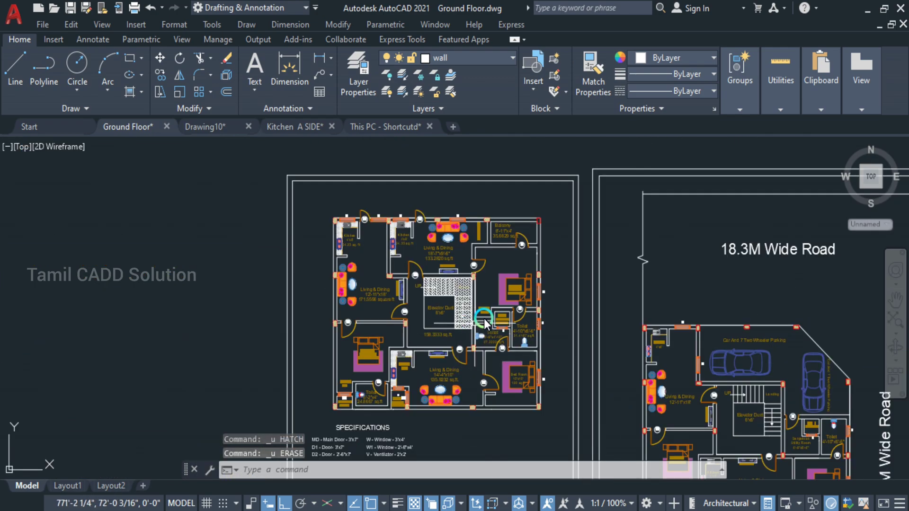
Look at the hatched kitchen counter for comparison, and delete the herringbone hatch from the staircase
{"action": "scroll", "coordinate": [288, 390], "scroll_direction": "up", "scroll_amount": 4}
{"action": "scroll", "coordinate": [314, 362], "scroll_direction": "up", "scroll_amount": 2}
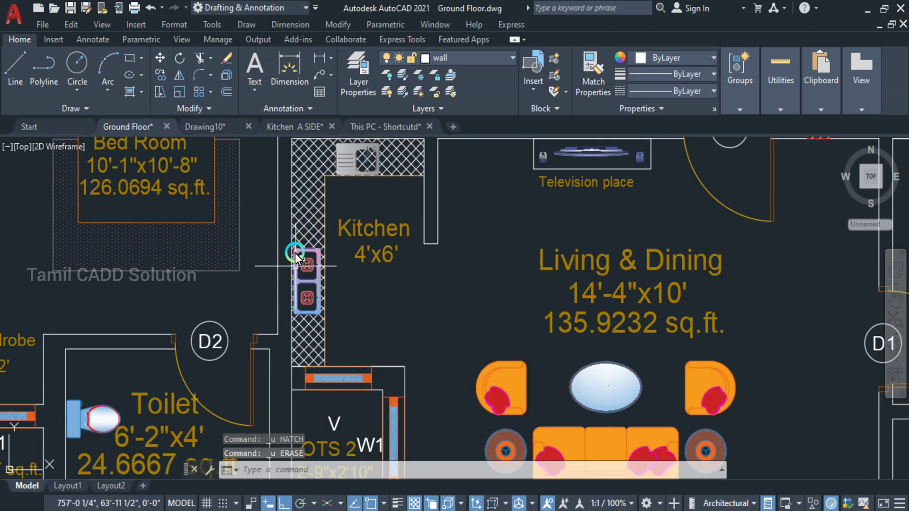
{"action": "scroll", "coordinate": [296, 250], "scroll_direction": "down", "scroll_amount": 1}
{"action": "scroll", "coordinate": [321, 194], "scroll_direction": "up", "scroll_amount": 1}
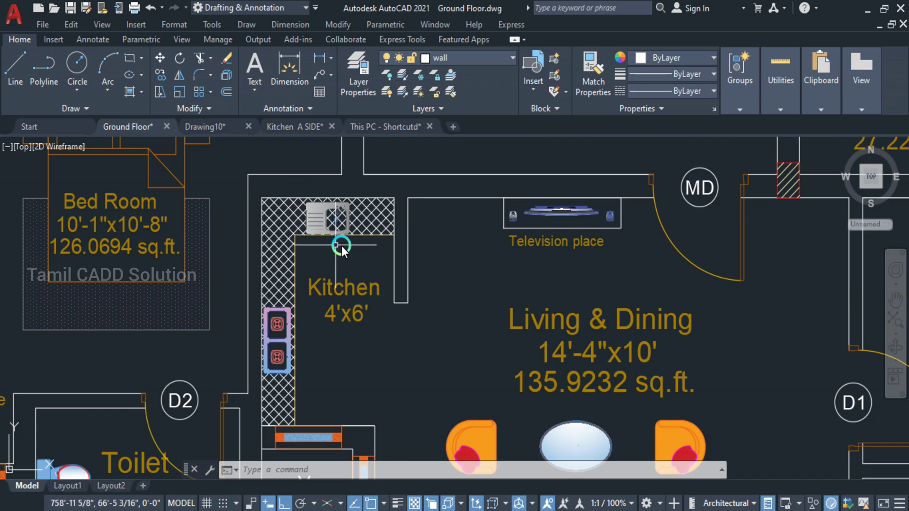
{"action": "scroll", "coordinate": [402, 239], "scroll_direction": "down", "scroll_amount": 4}
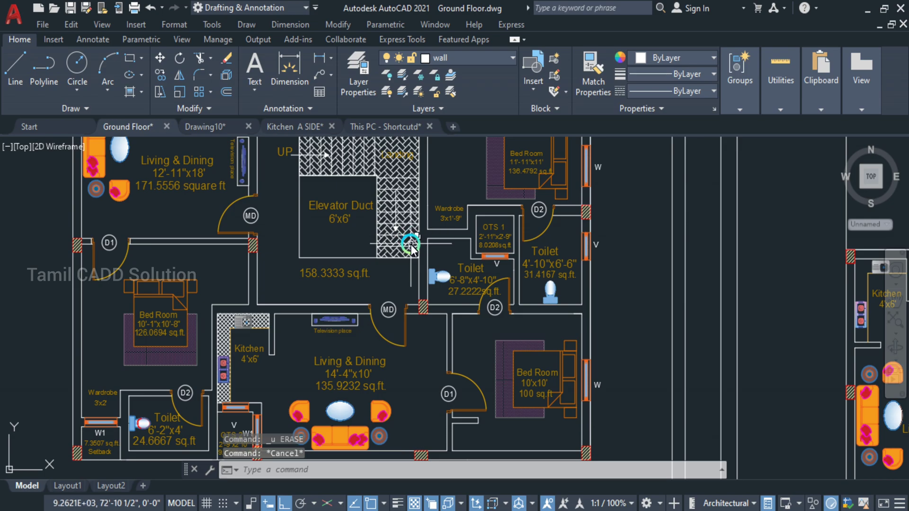
{"action": "left_click", "coordinate": [411, 244]}
{"action": "key", "text": "Delete"}
{"action": "middle_click_drag", "start_coordinate": [411, 226], "coordinate": [369, 279]}
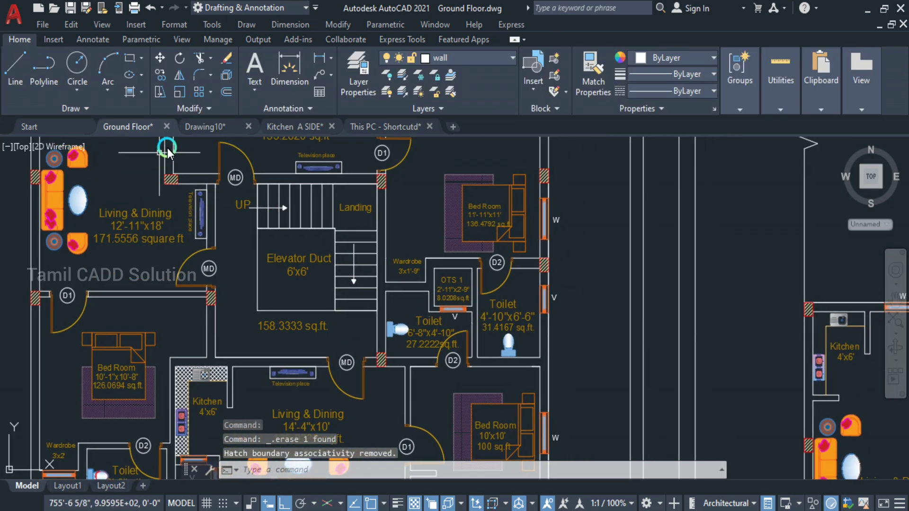
Switch to the Drawing10 drawing and bring its empty grid area into view
{"action": "left_click", "coordinate": [220, 128]}
{"action": "middle_click_drag", "start_coordinate": [302, 270], "coordinate": [285, 297]}
{"action": "scroll", "coordinate": [197, 226], "scroll_direction": "up", "scroll_amount": 1}
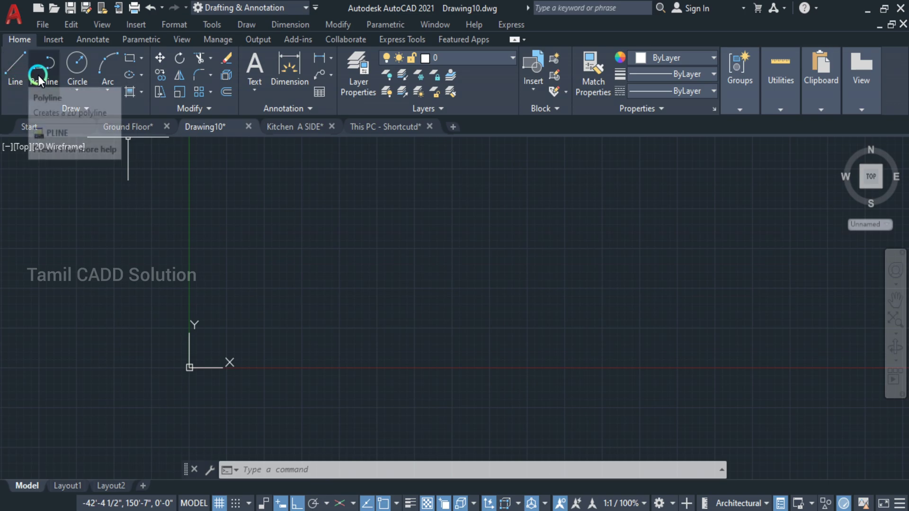
Draw an open five-segment orthogonal polyline to the right of the Y axis, shaped like an L-shaped band and ending above its start point
{"action": "middle_click_drag", "start_coordinate": [279, 215], "coordinate": [237, 229]}
{"action": "type", "text": "pl"}
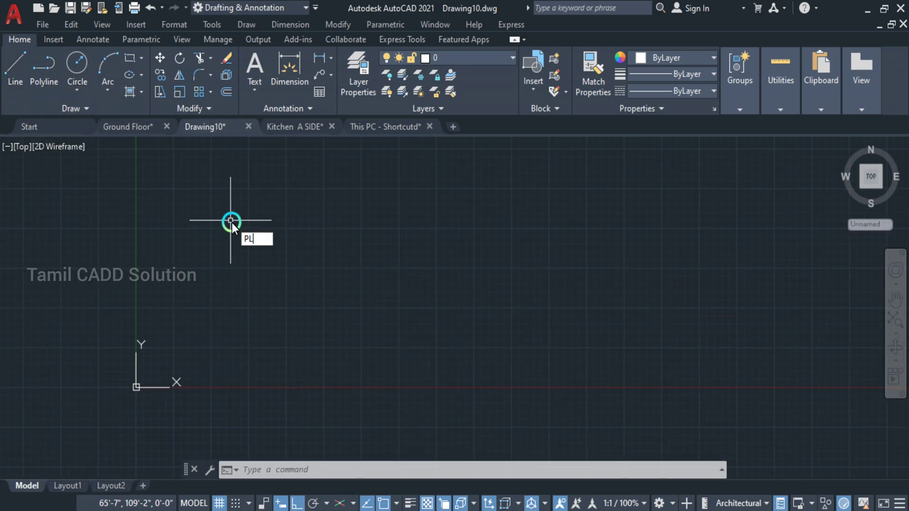
{"action": "key", "text": "Return"}
{"action": "left_click", "coordinate": [251, 251]}
{"action": "left_click", "coordinate": [442, 280]}
{"action": "left_click", "coordinate": [441, 416]}
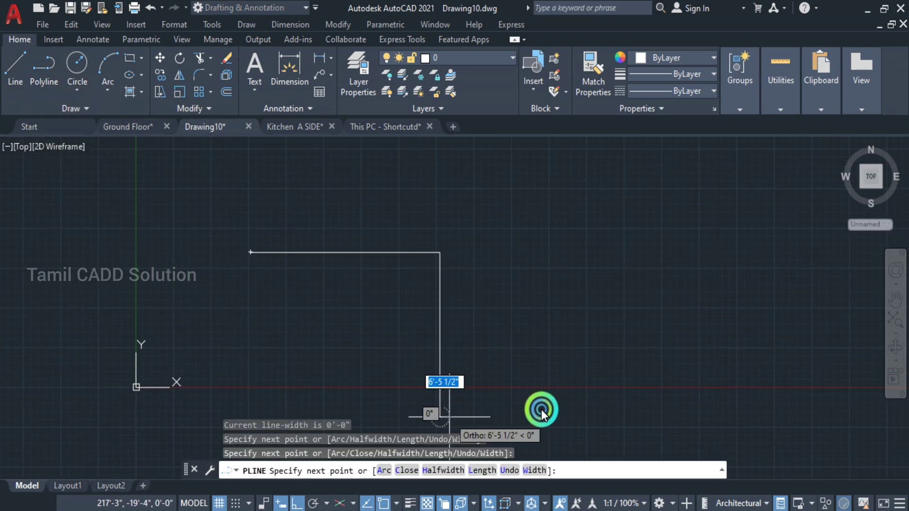
{"action": "left_click", "coordinate": [577, 417]}
{"action": "left_click", "coordinate": [578, 205]}
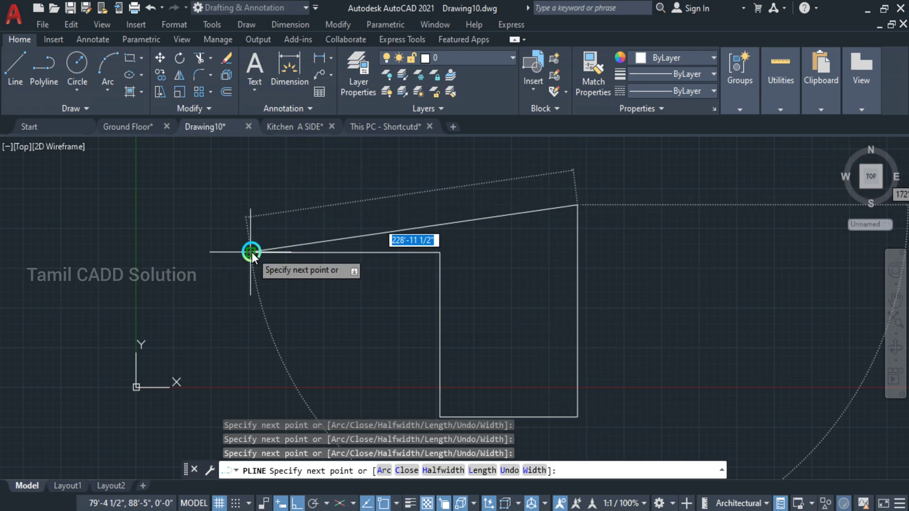
{"action": "left_click", "coordinate": [252, 214]}
{"action": "key", "text": "Return"}
{"action": "key", "text": "Escape"}
Start a polyline in the empty space right of the first shape with a semicircular Arc segment running straight up and bulging left
{"action": "middle_click_drag", "start_coordinate": [479, 234], "coordinate": [204, 220]}
{"action": "middle_click_drag", "start_coordinate": [503, 264], "coordinate": [405, 257]}
{"action": "scroll", "coordinate": [404, 256], "scroll_direction": "down", "scroll_amount": 4}
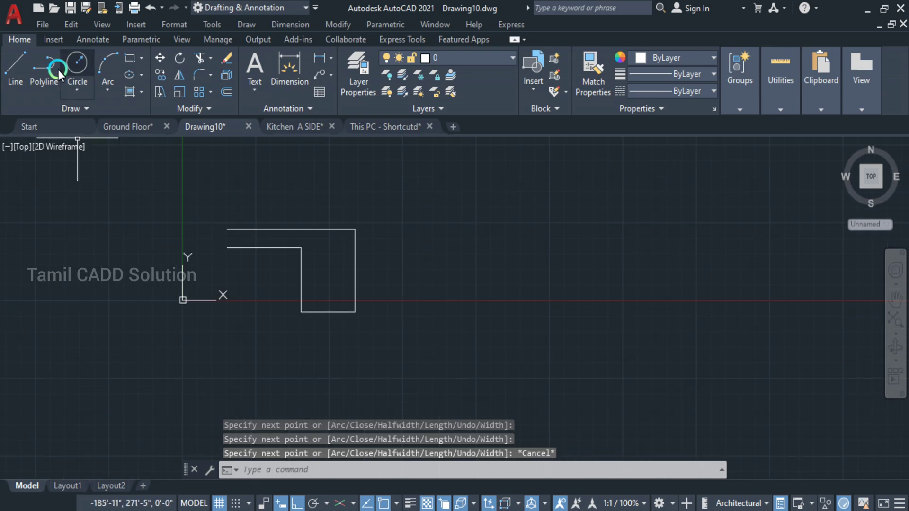
{"action": "left_click", "coordinate": [44, 66]}
{"action": "left_click", "coordinate": [457, 288]}
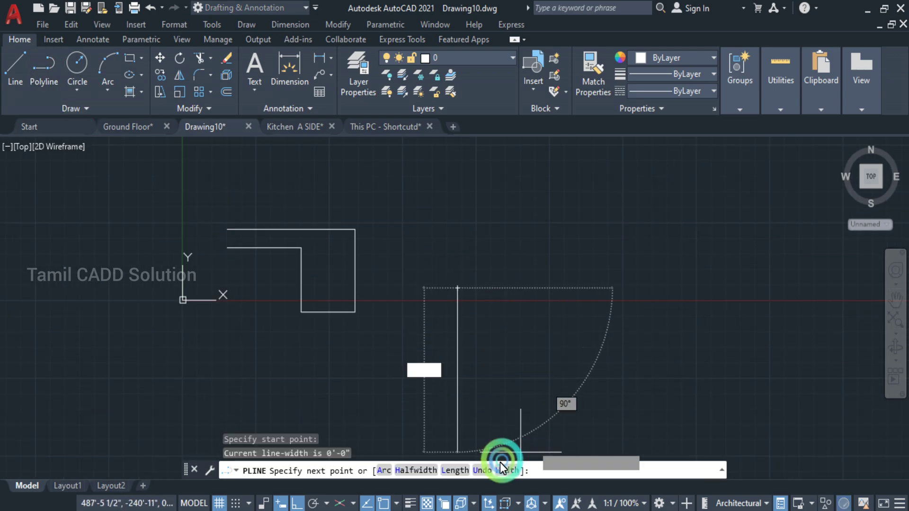
{"action": "left_click", "coordinate": [381, 470]}
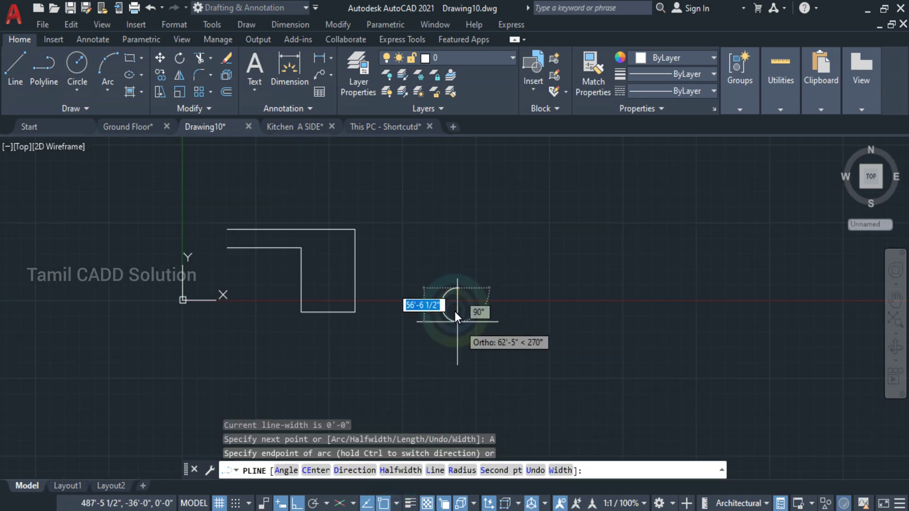
{"action": "left_click", "coordinate": [463, 229]}
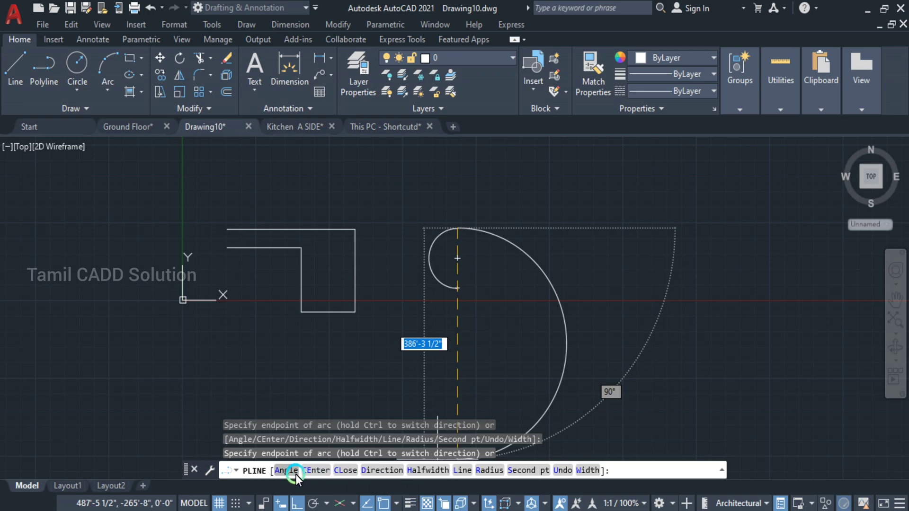
Continue the polyline from the arc with Line segments running right, down, left and back up to the arc's start point
{"action": "left_click", "coordinate": [464, 475]}
{"action": "left_click", "coordinate": [598, 200]}
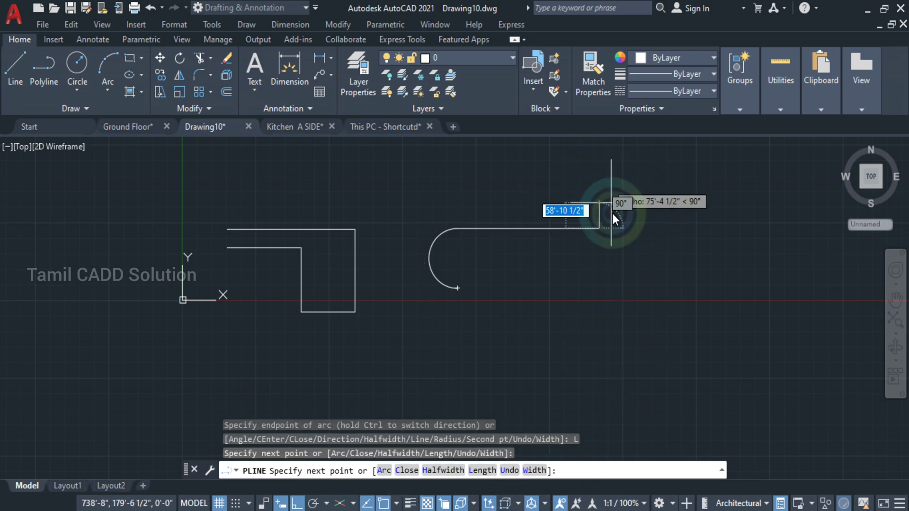
{"action": "left_click", "coordinate": [610, 324]}
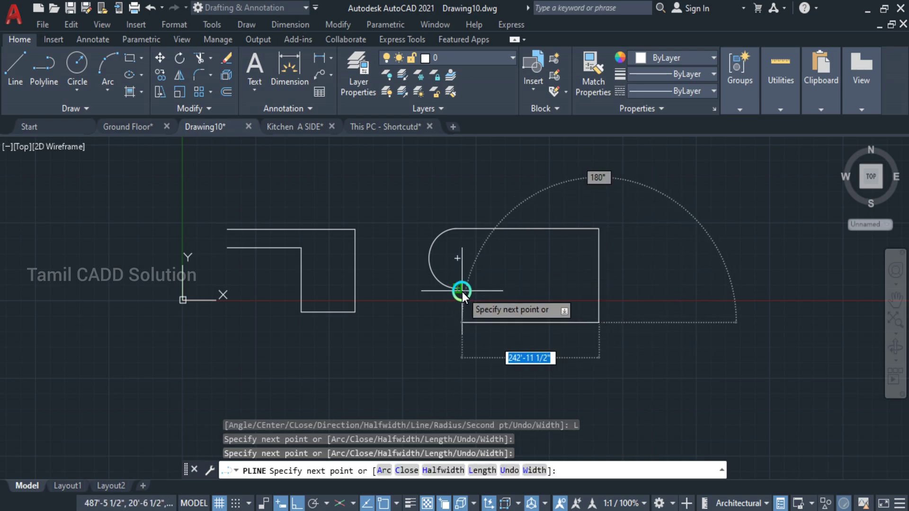
{"action": "left_click", "coordinate": [456, 324]}
{"action": "left_click", "coordinate": [461, 292]}
{"action": "key", "text": "Escape"}
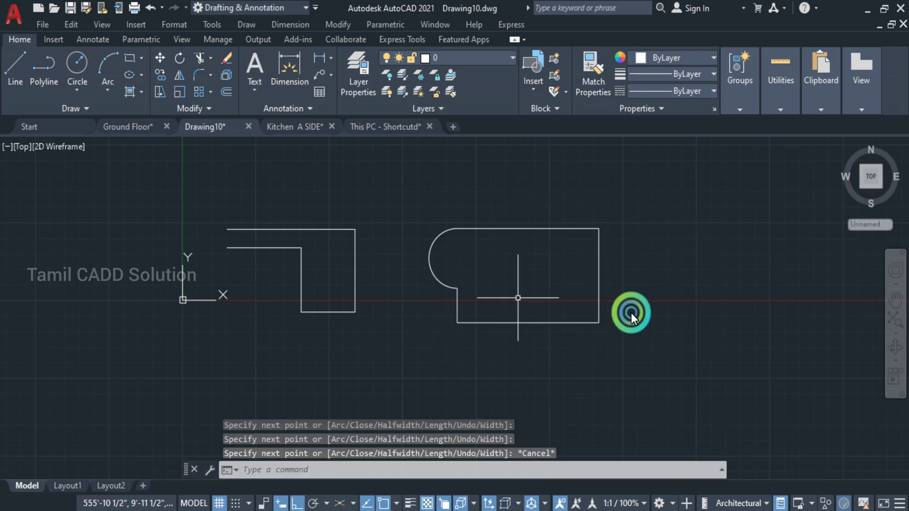
{"action": "middle_click_drag", "start_coordinate": [447, 332], "coordinate": [407, 243]}
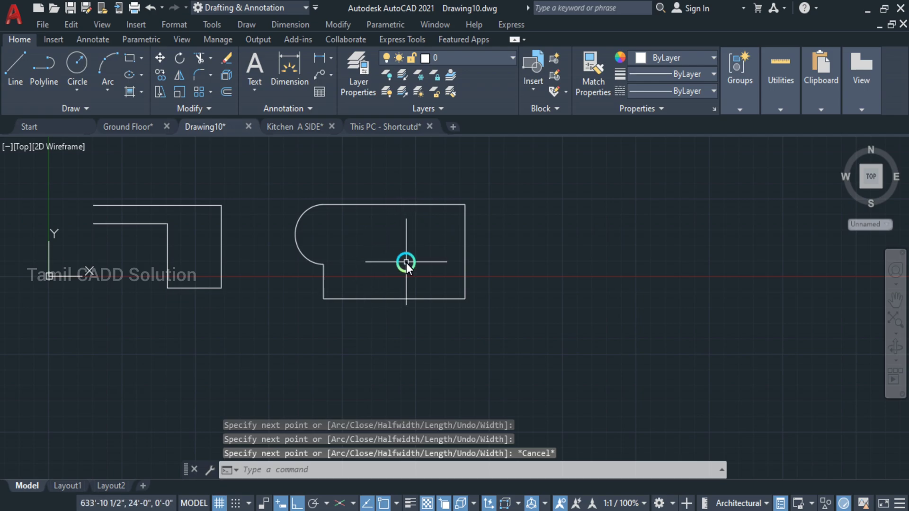